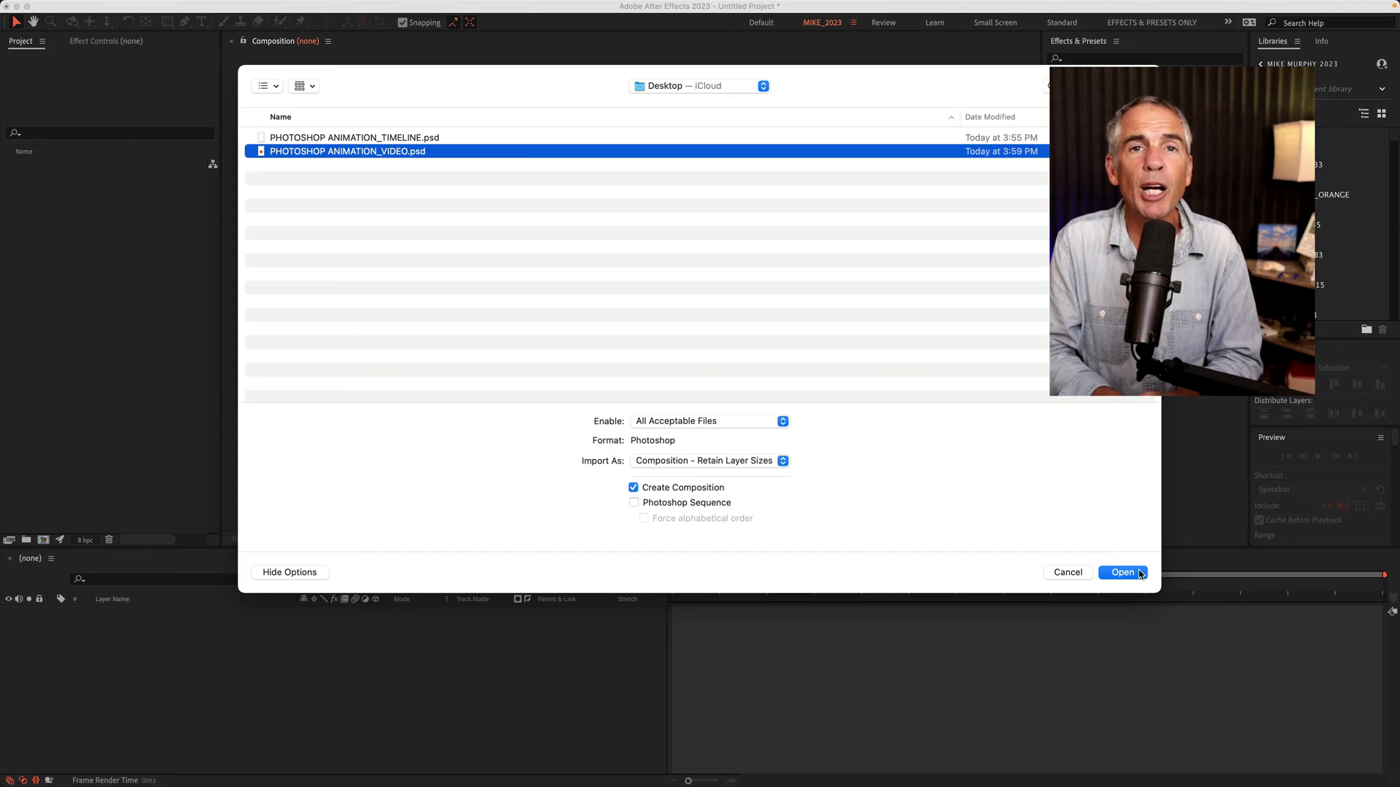
# Finish the pending Photoshop import, then switch from PS FRAME BY FRAME.psd back to PS VIDEO TIMELINE.psd.
pyautogui.click(1122, 572)
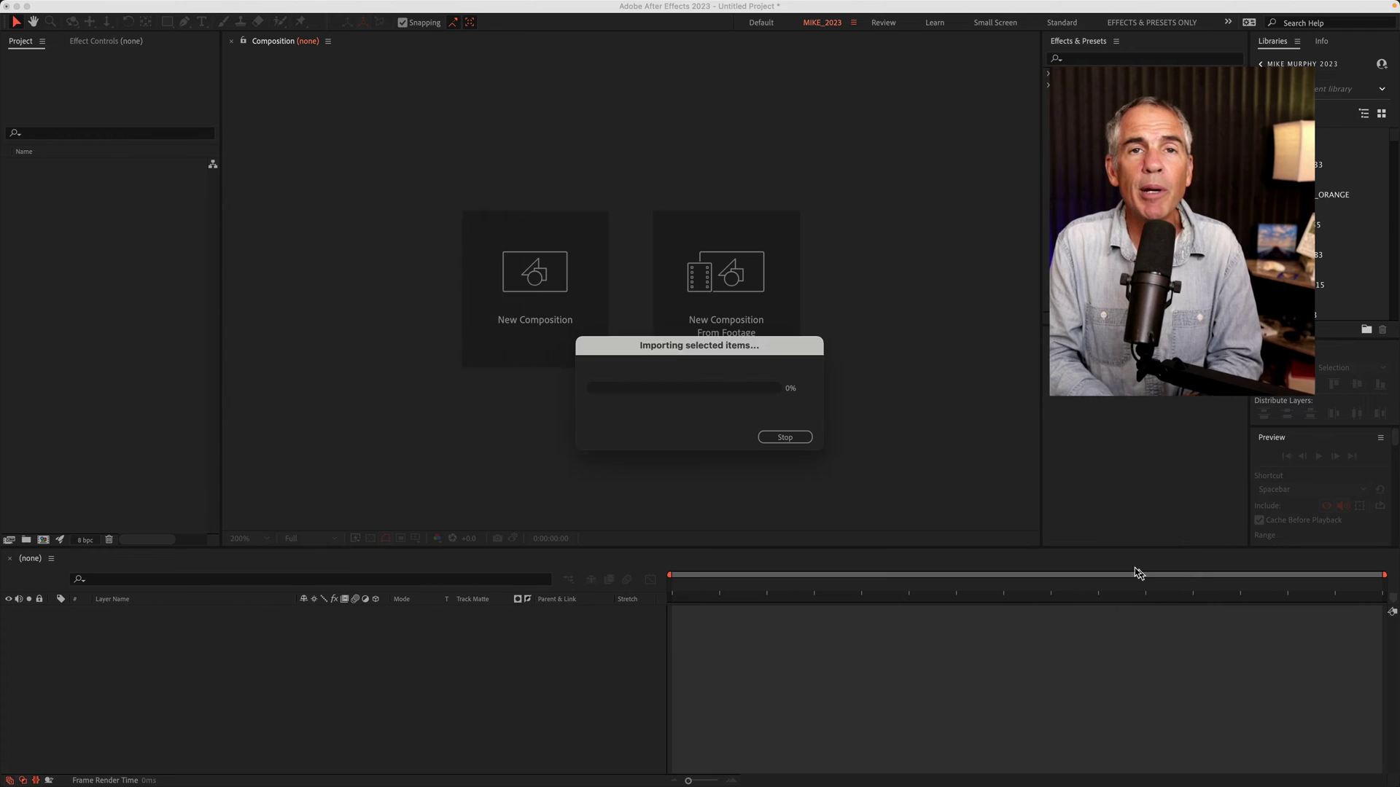
pyautogui.click(452, 390)
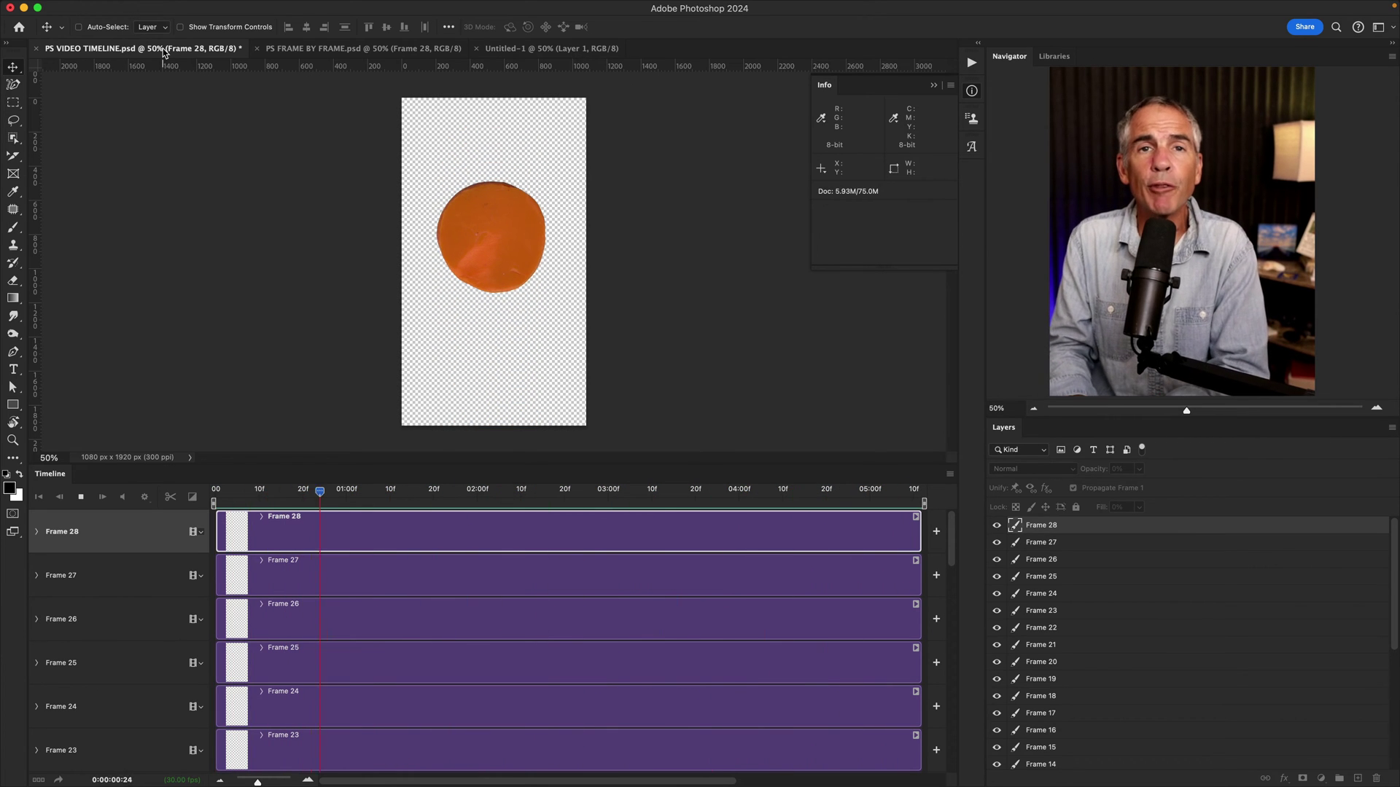
pyautogui.hotkey('ctrl', 'Tab')
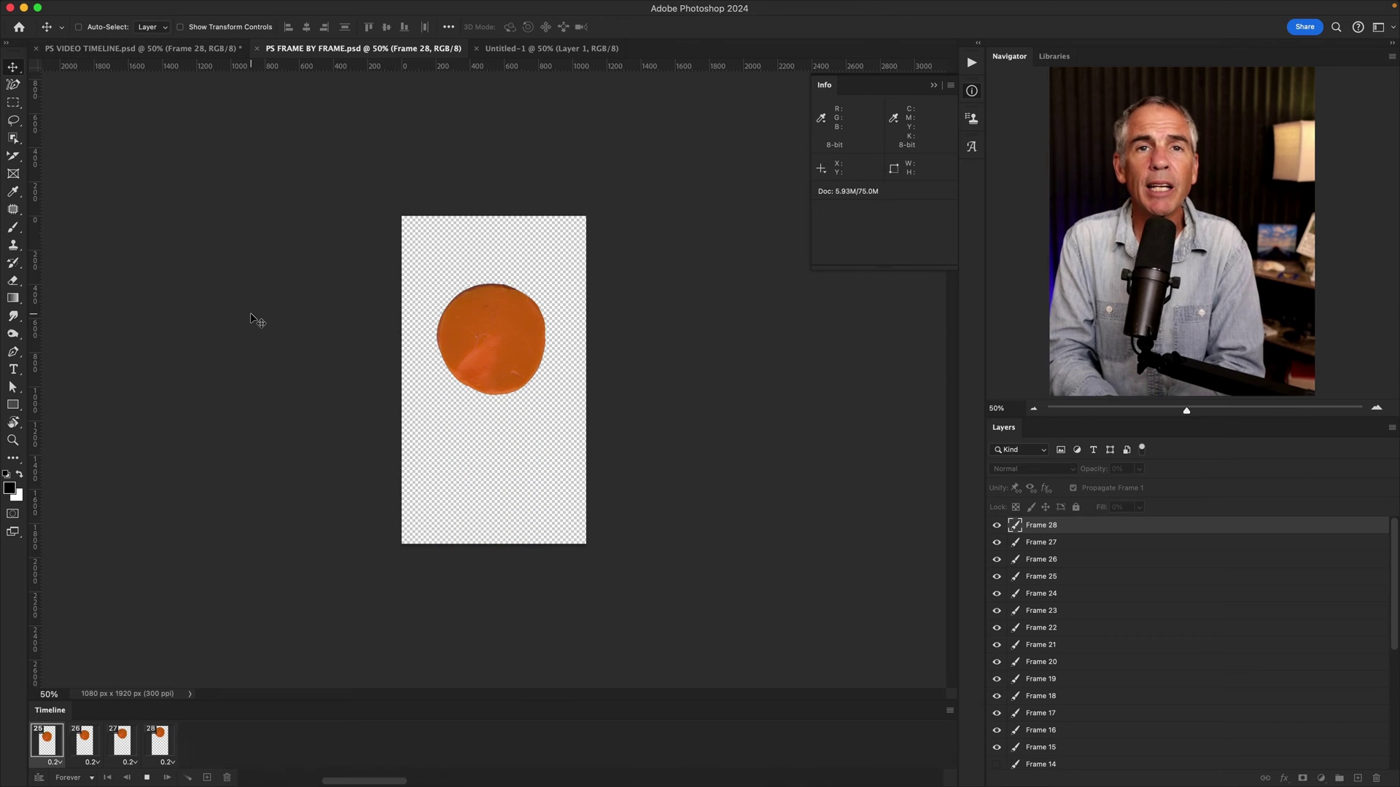
pyautogui.click(139, 48)
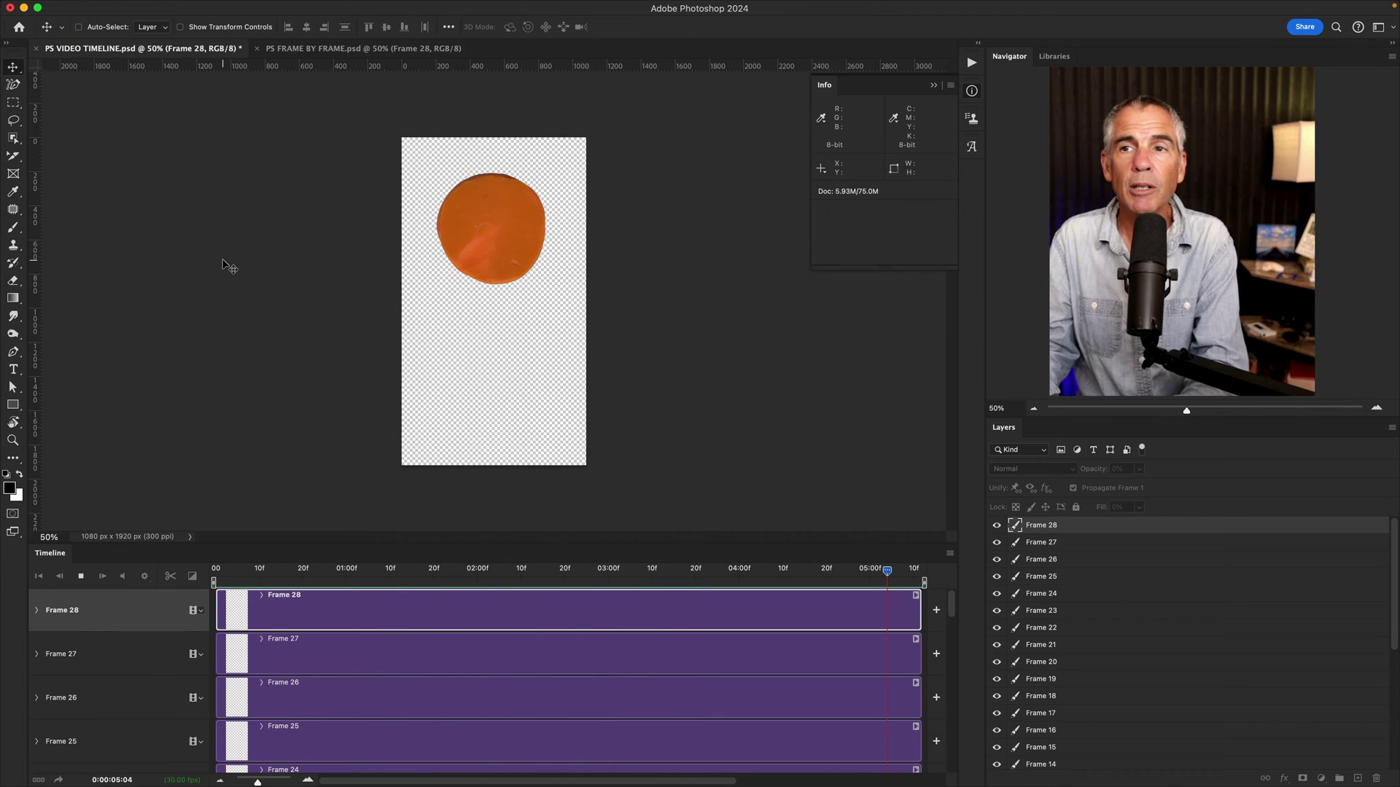
# Stop playback and Save As PS VIDEO TIMELINE in Photoshop format with Layers kept.
pyautogui.press('space')
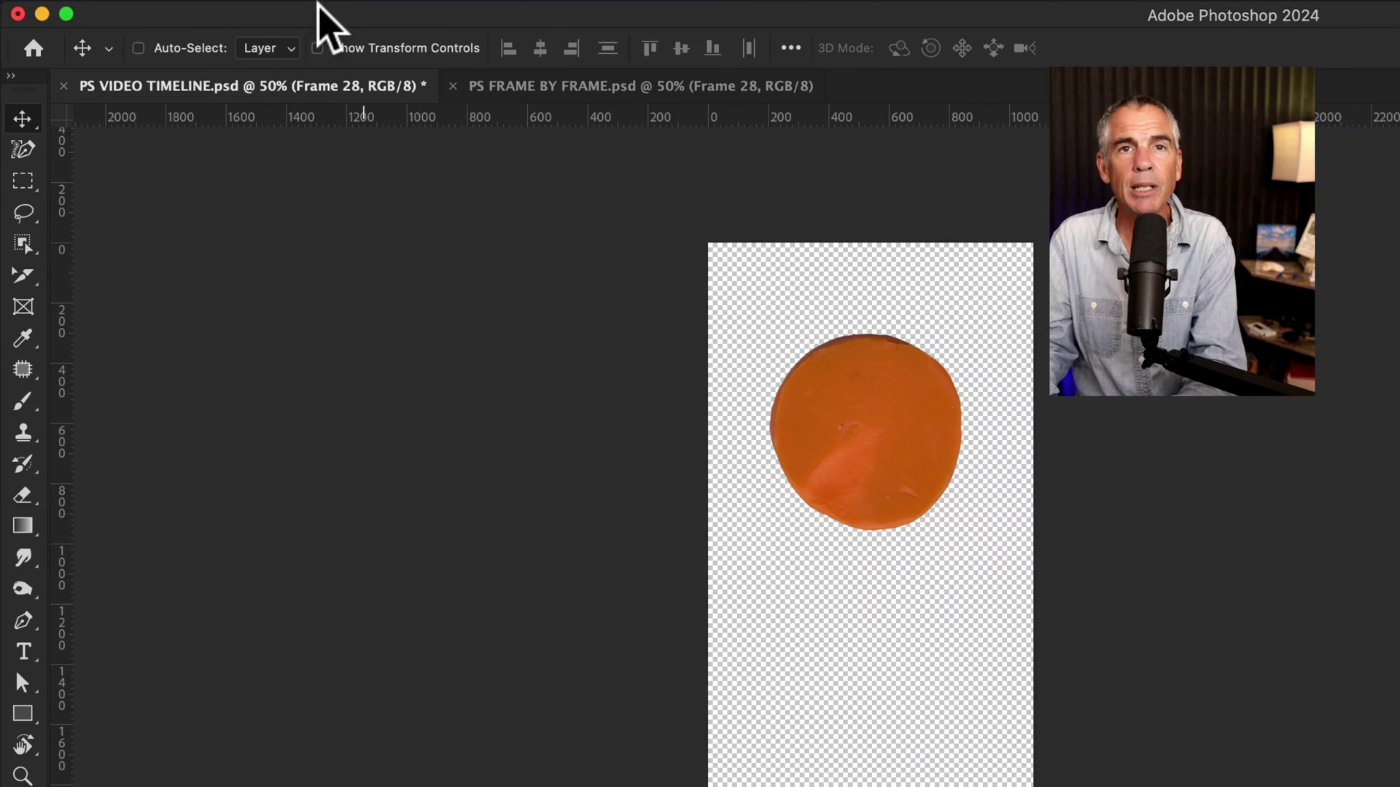
pyautogui.moveTo(173, 3)
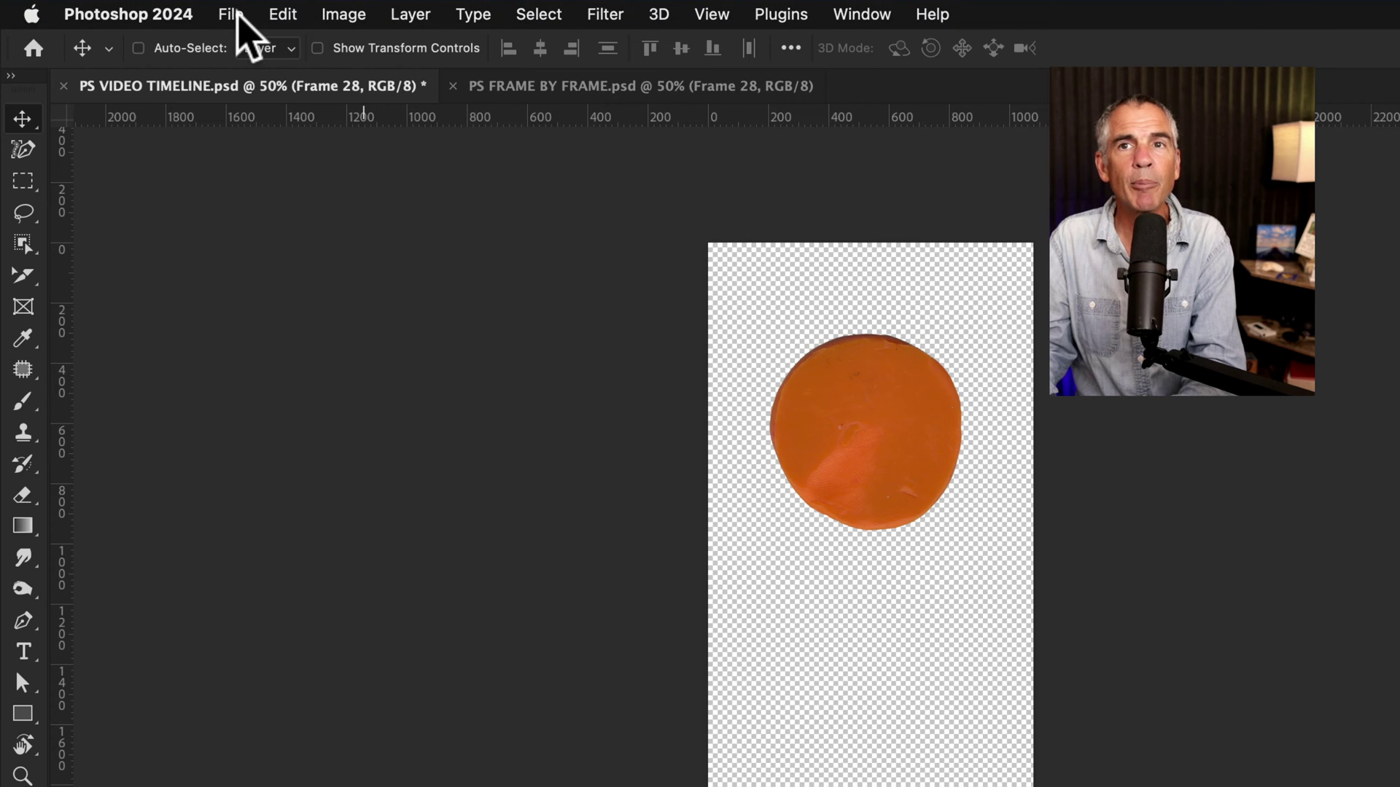
pyautogui.click(238, 16)
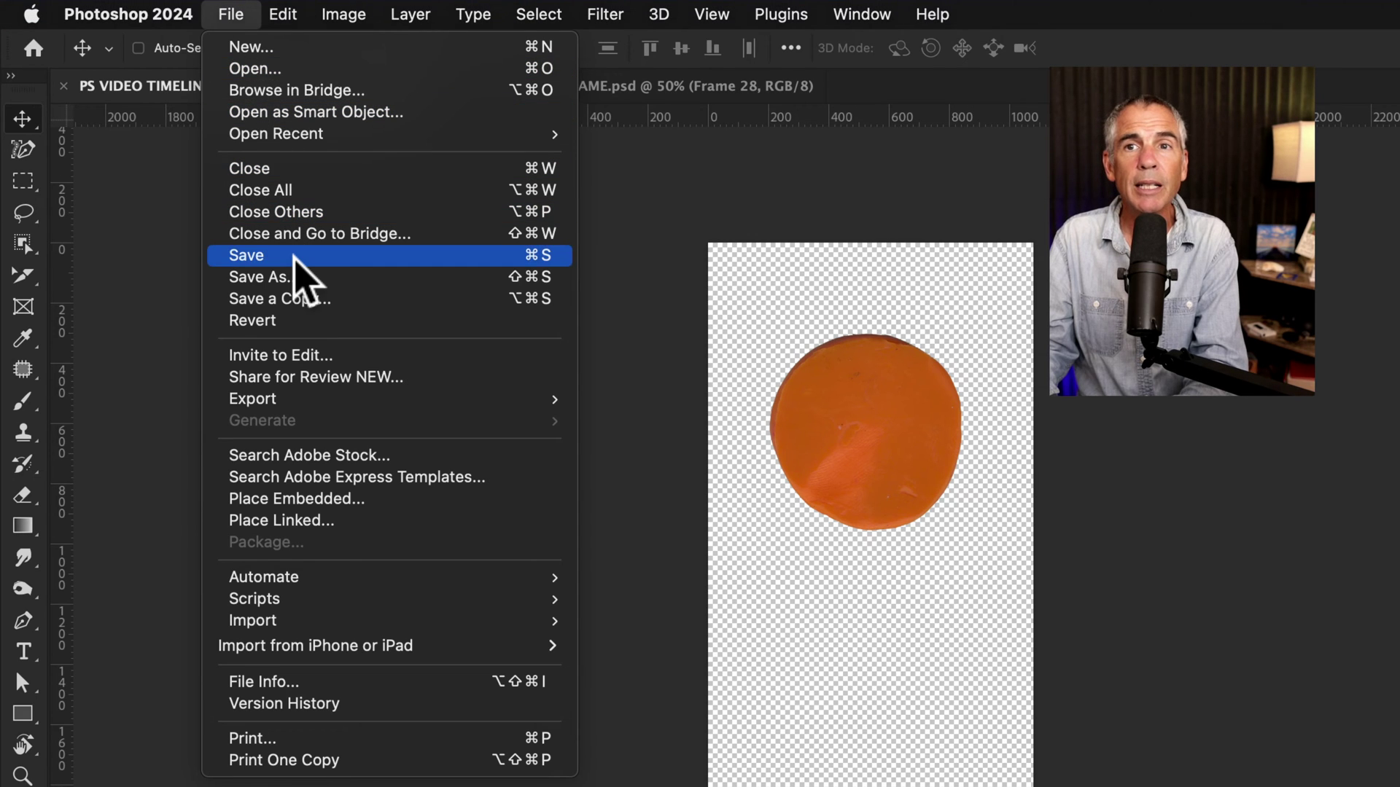
pyautogui.click(296, 277)
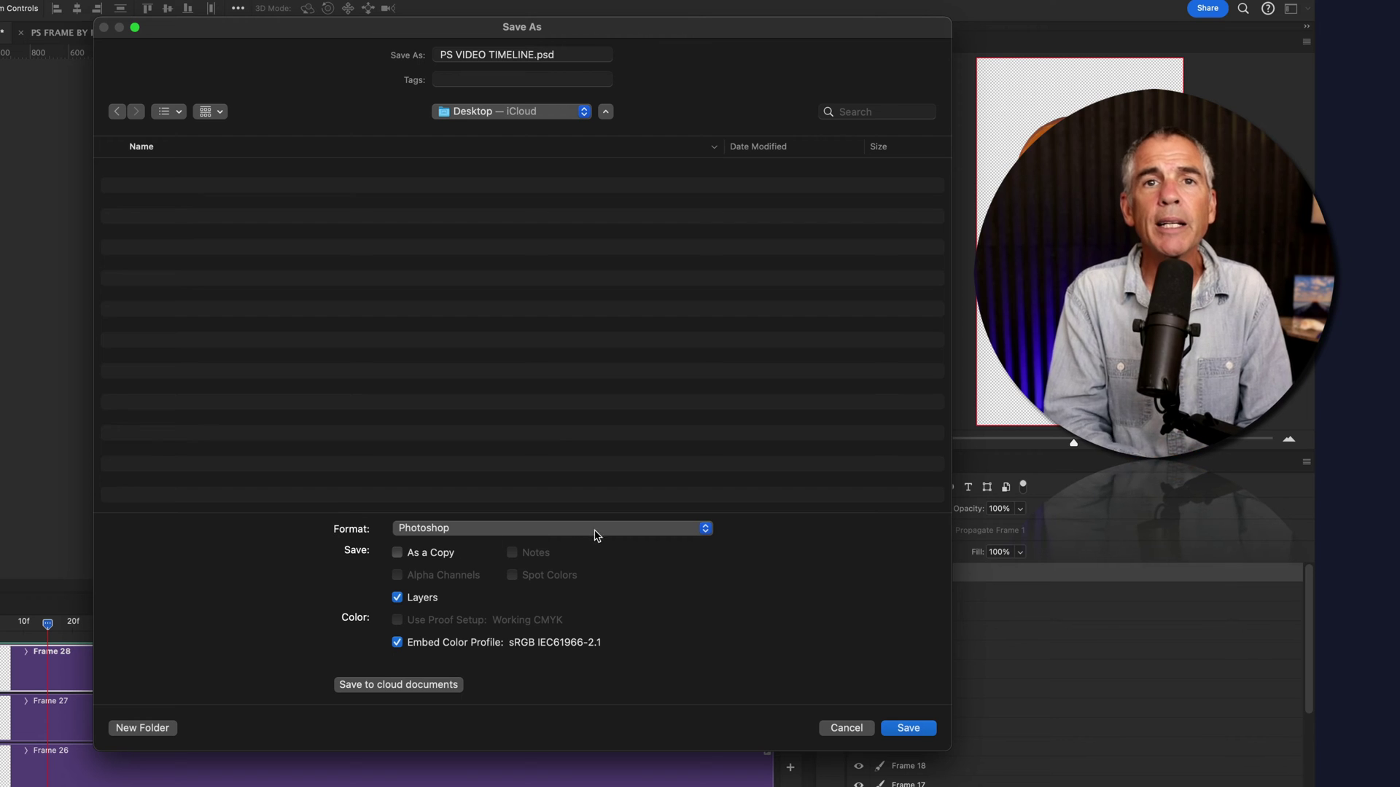
pyautogui.click(611, 534)
pyautogui.click(613, 530)
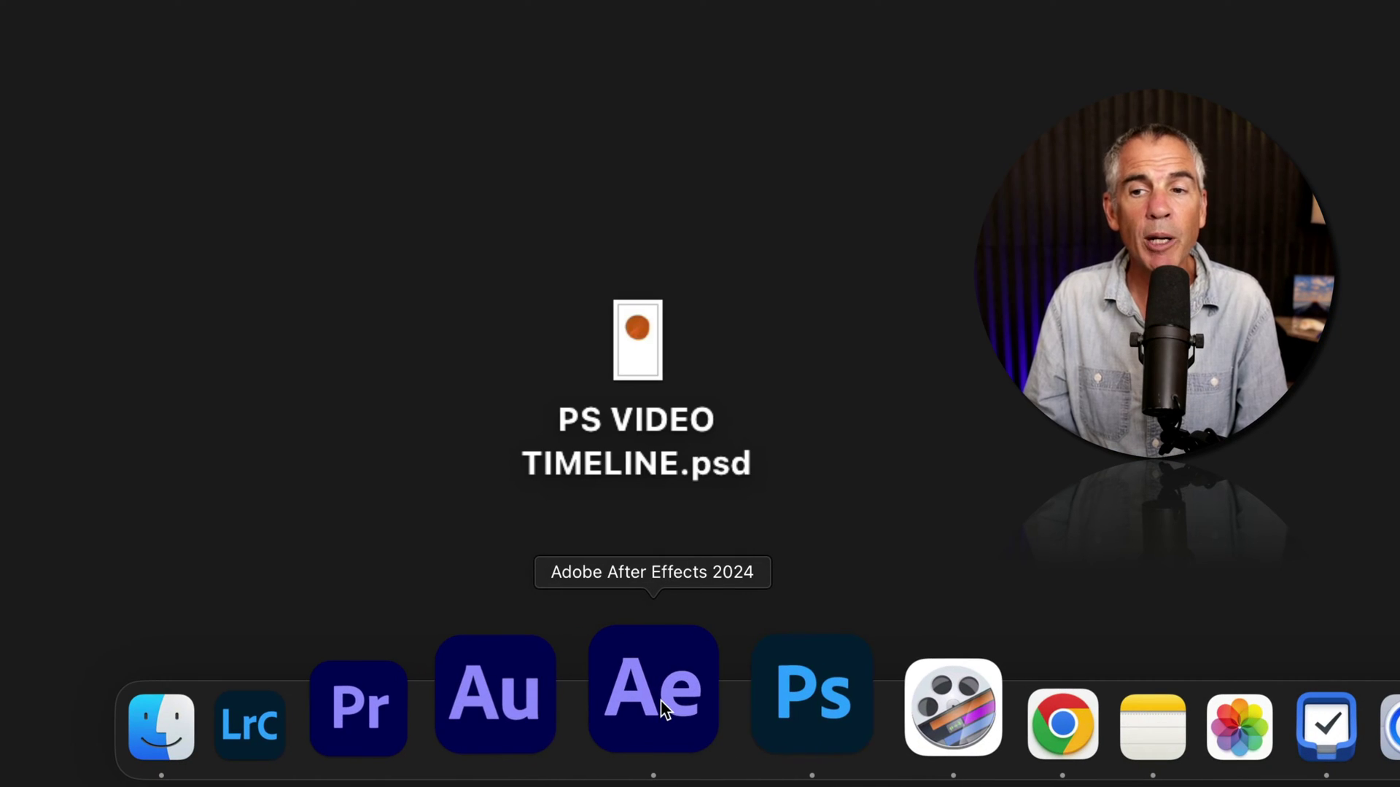
# Launch After Effects and import PS VIDEO TIMELINE.psd as Composition - Retain Layer Sizes.
pyautogui.click(661, 697)
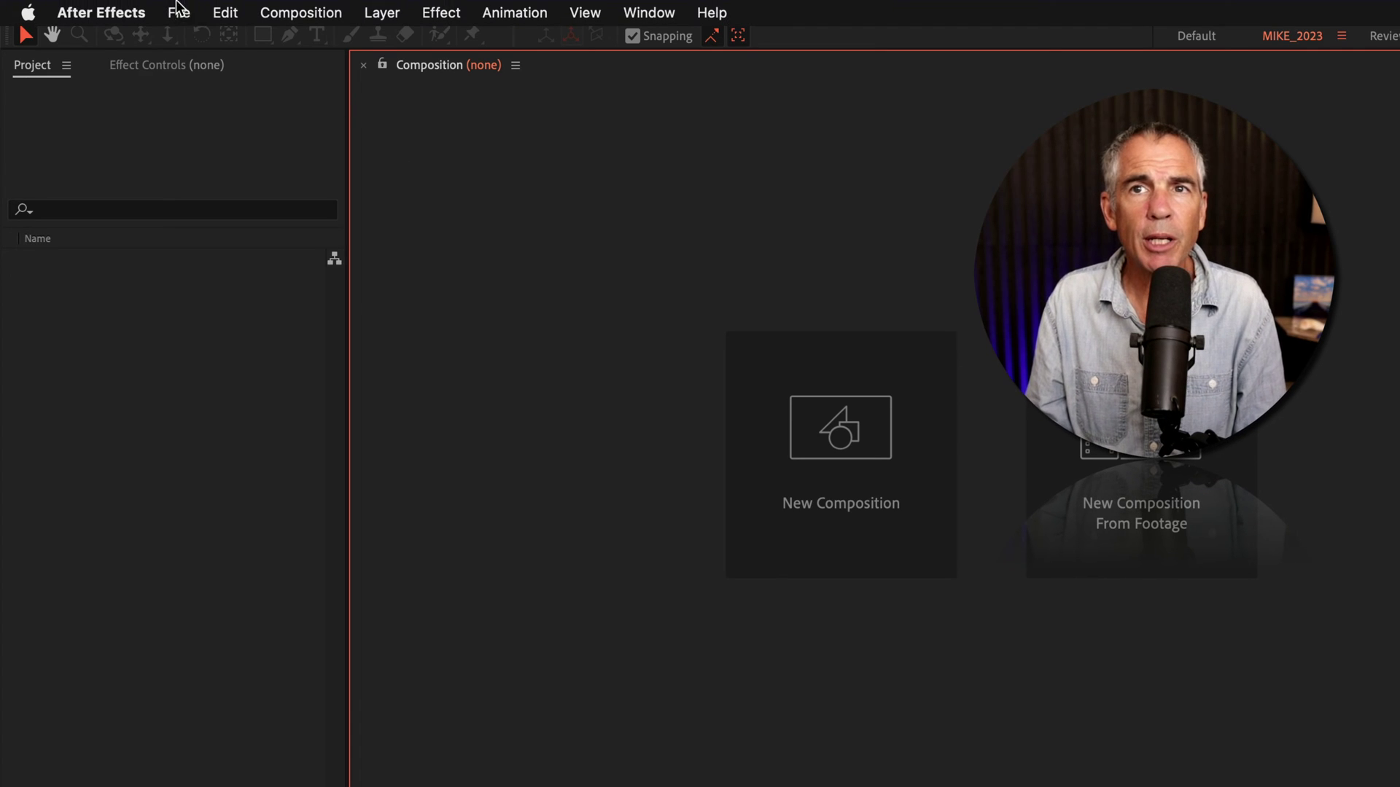
pyautogui.click(187, 14)
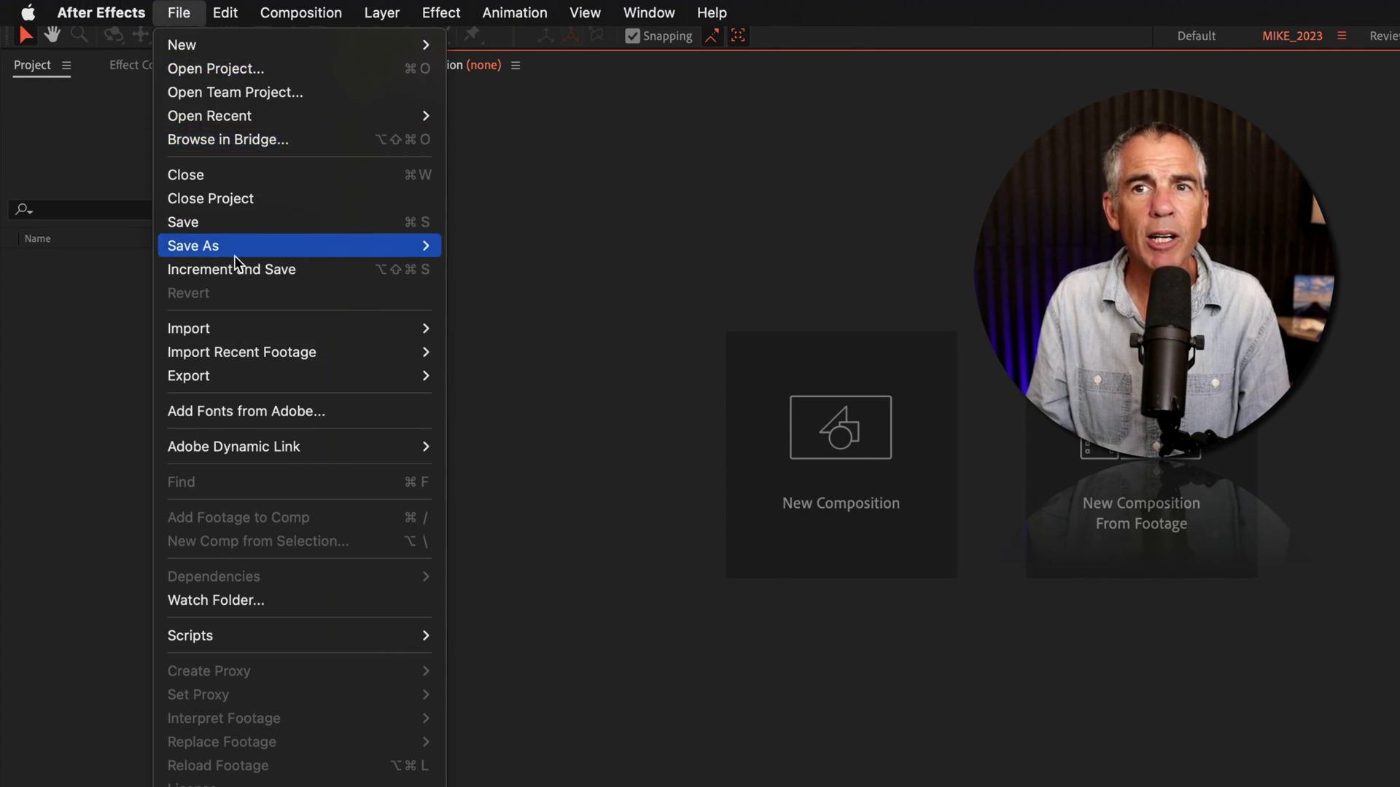
pyautogui.moveTo(233, 329)
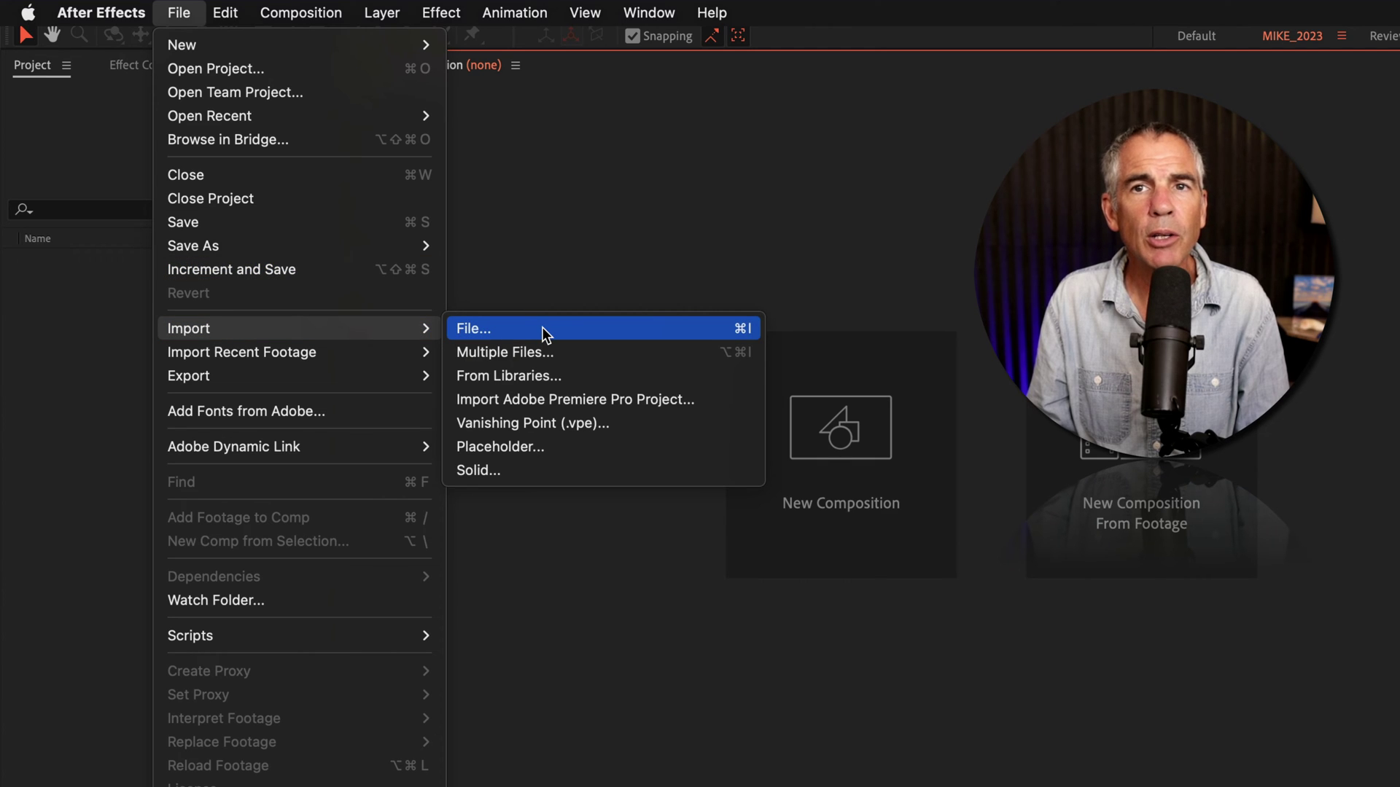
pyautogui.click(72, 407)
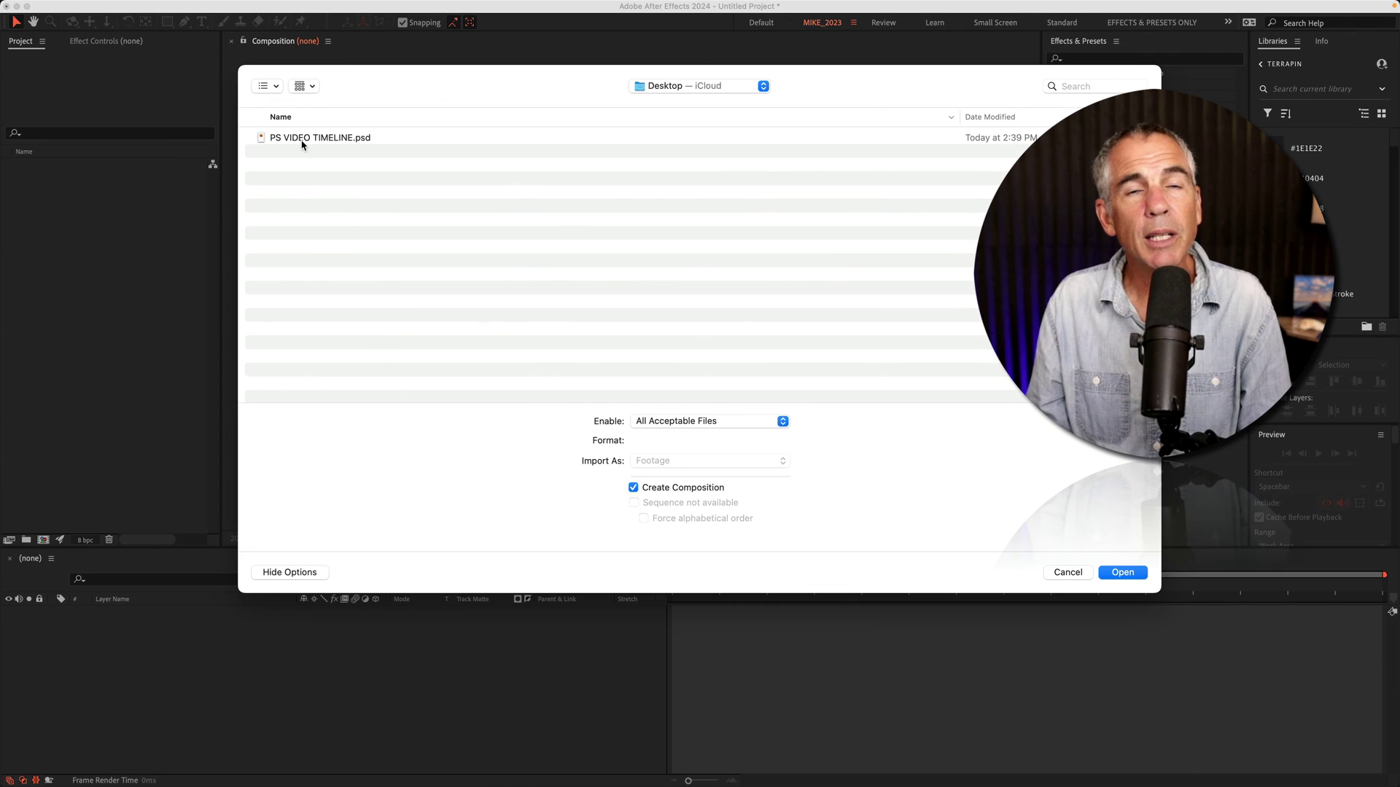
pyautogui.click(303, 140)
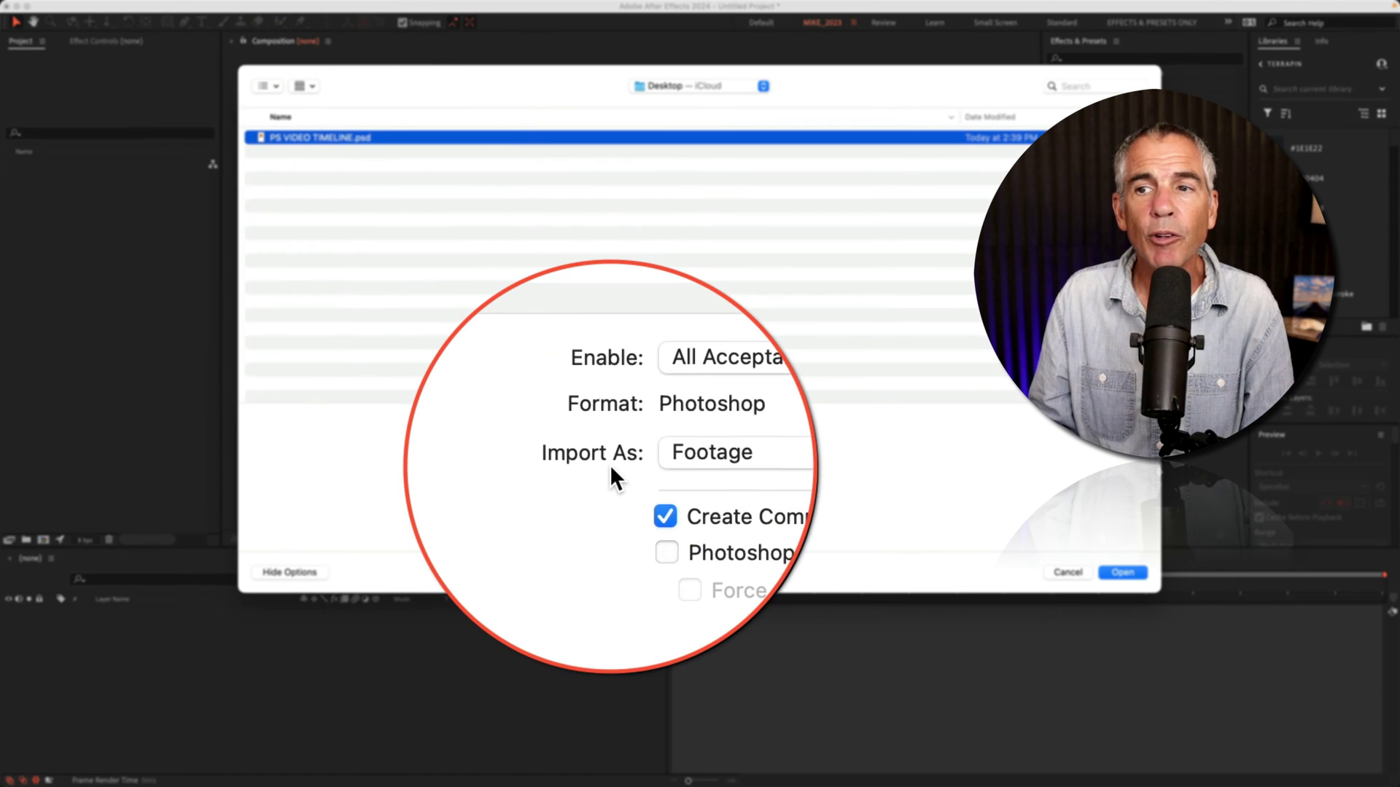
pyautogui.click(709, 461)
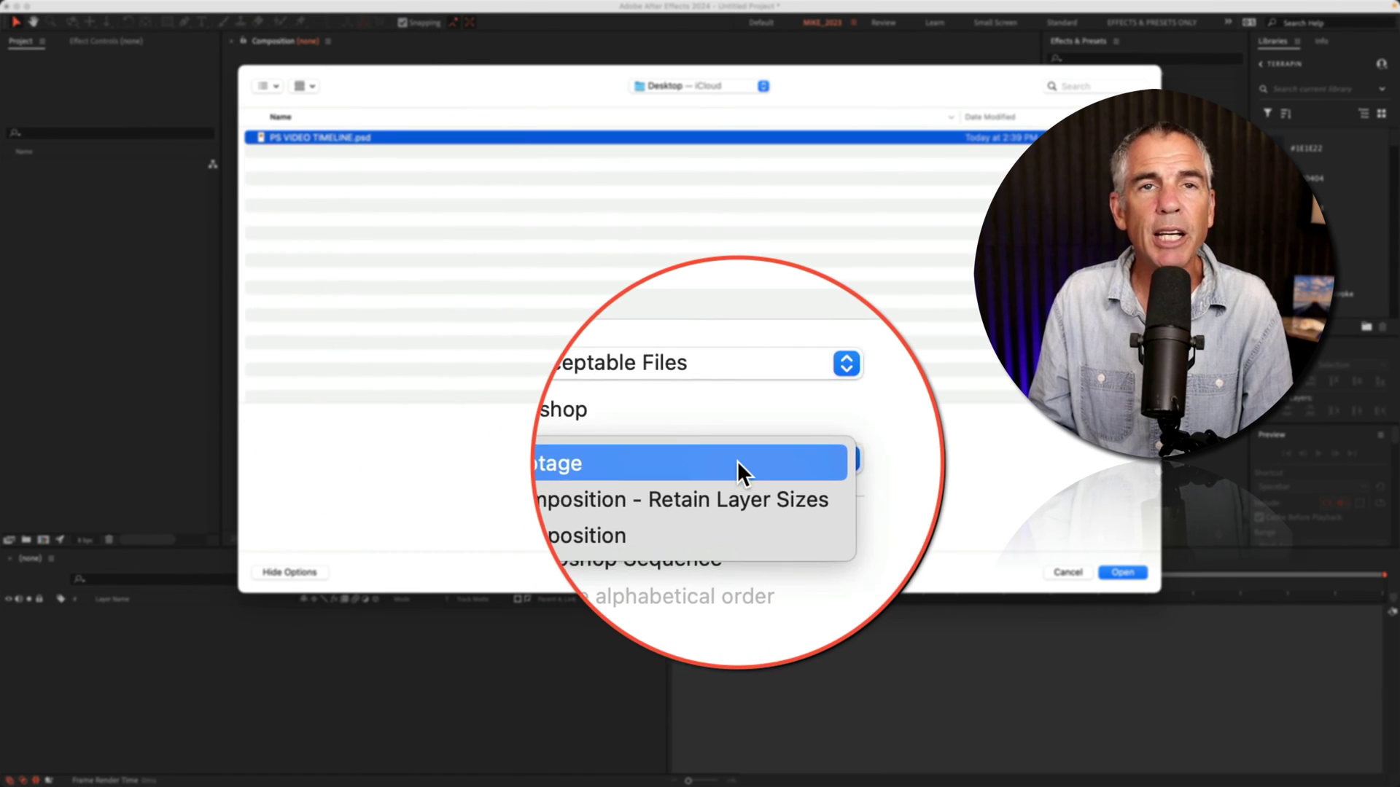
pyautogui.click(785, 482)
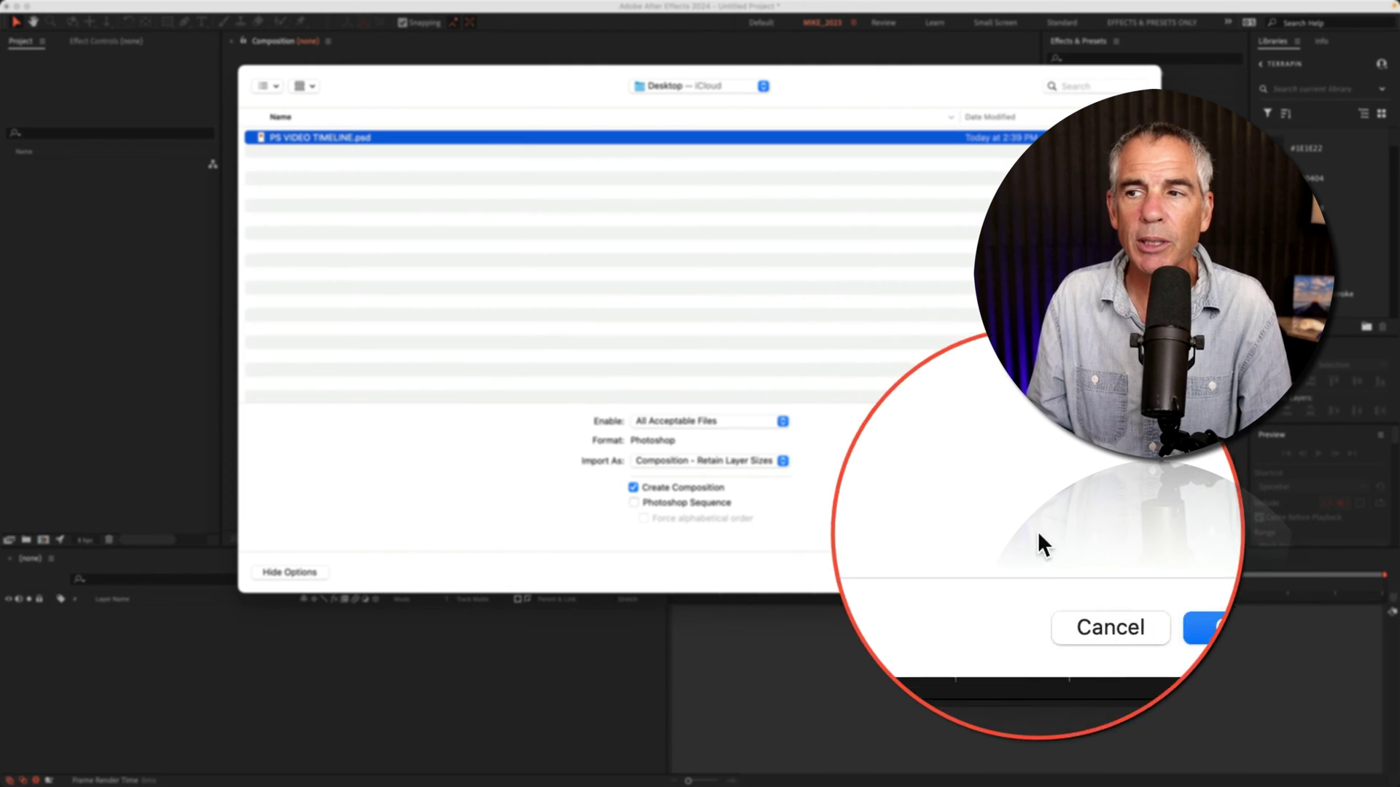
# Confirm the PS VIDEO TIMELINE.psd import with Import Kind Composition - Retain Layer Sizes.
pyautogui.click(1128, 572)
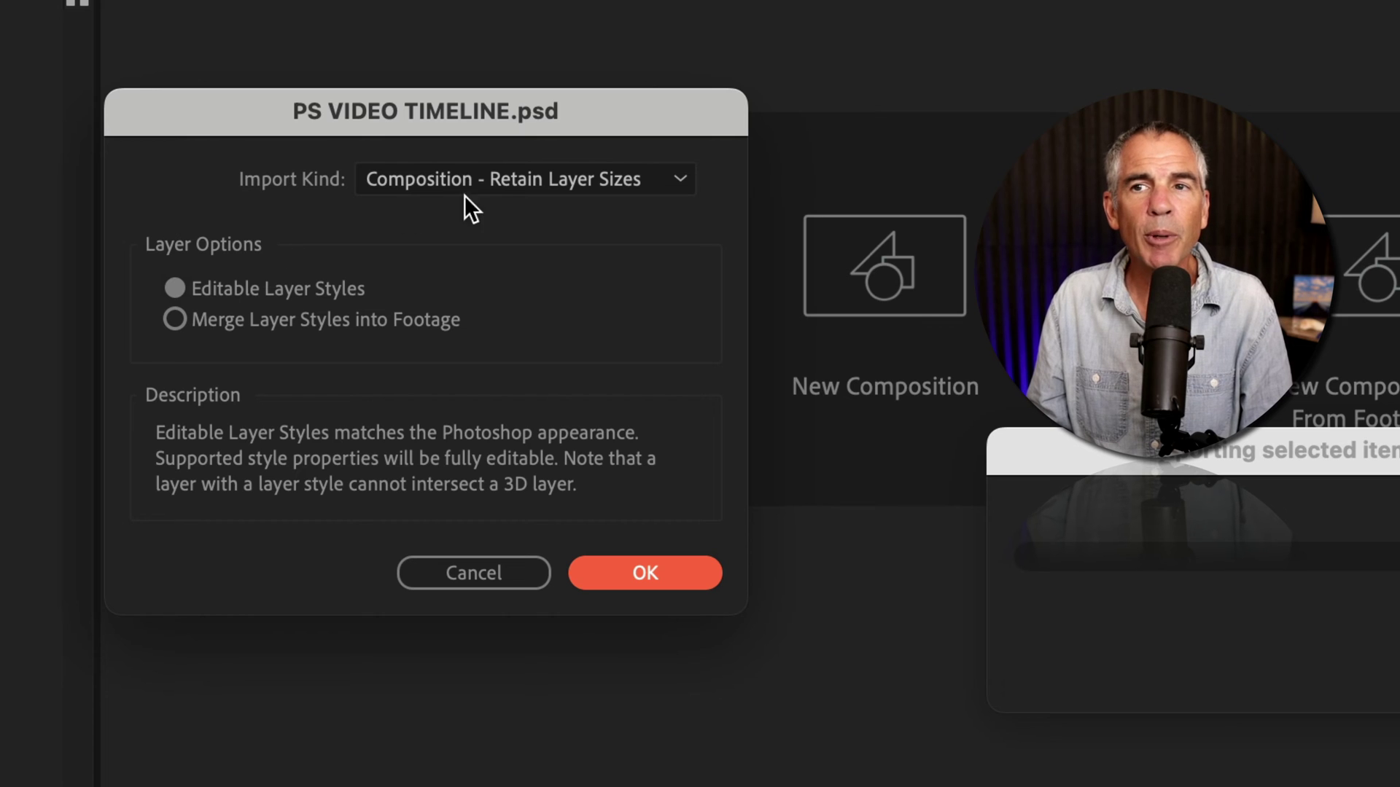
pyautogui.click(562, 179)
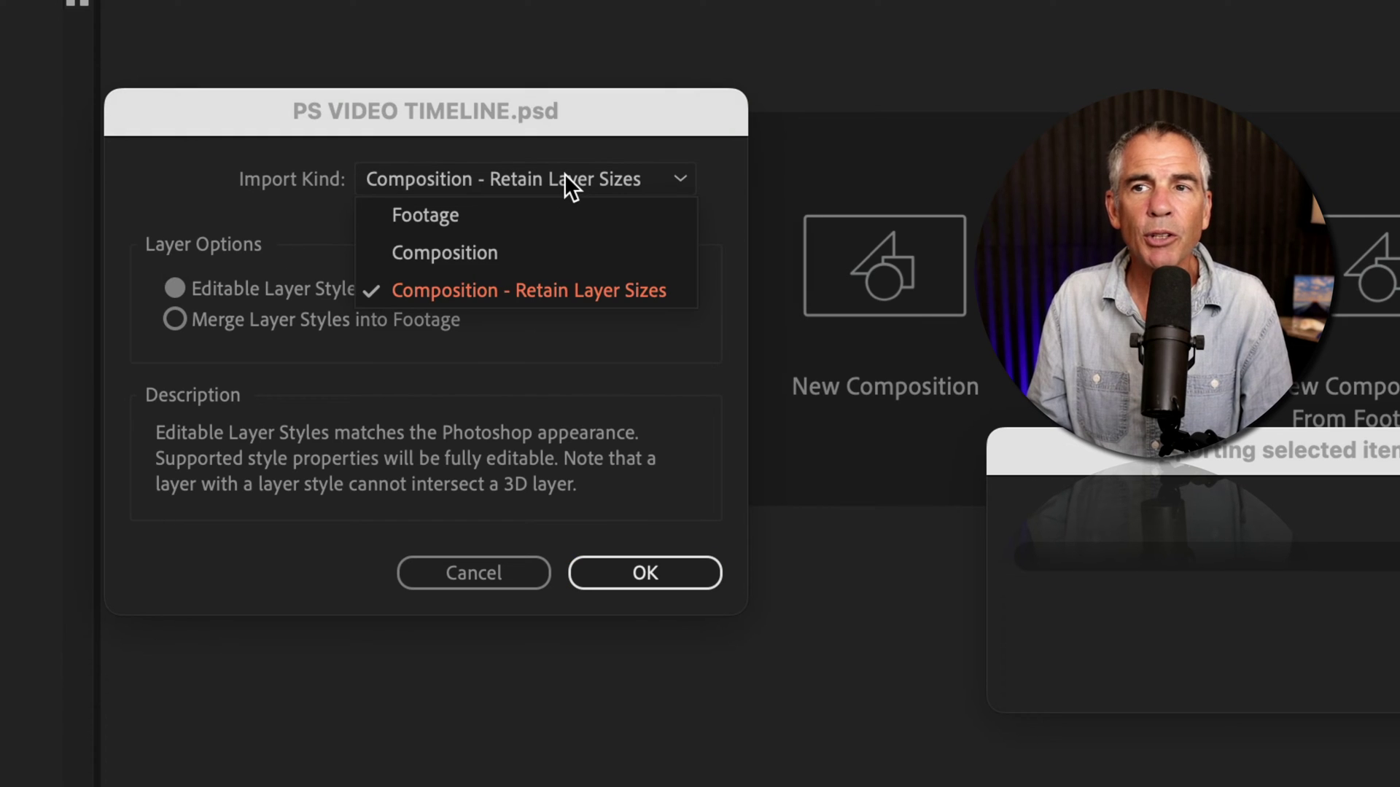
pyautogui.click(498, 305)
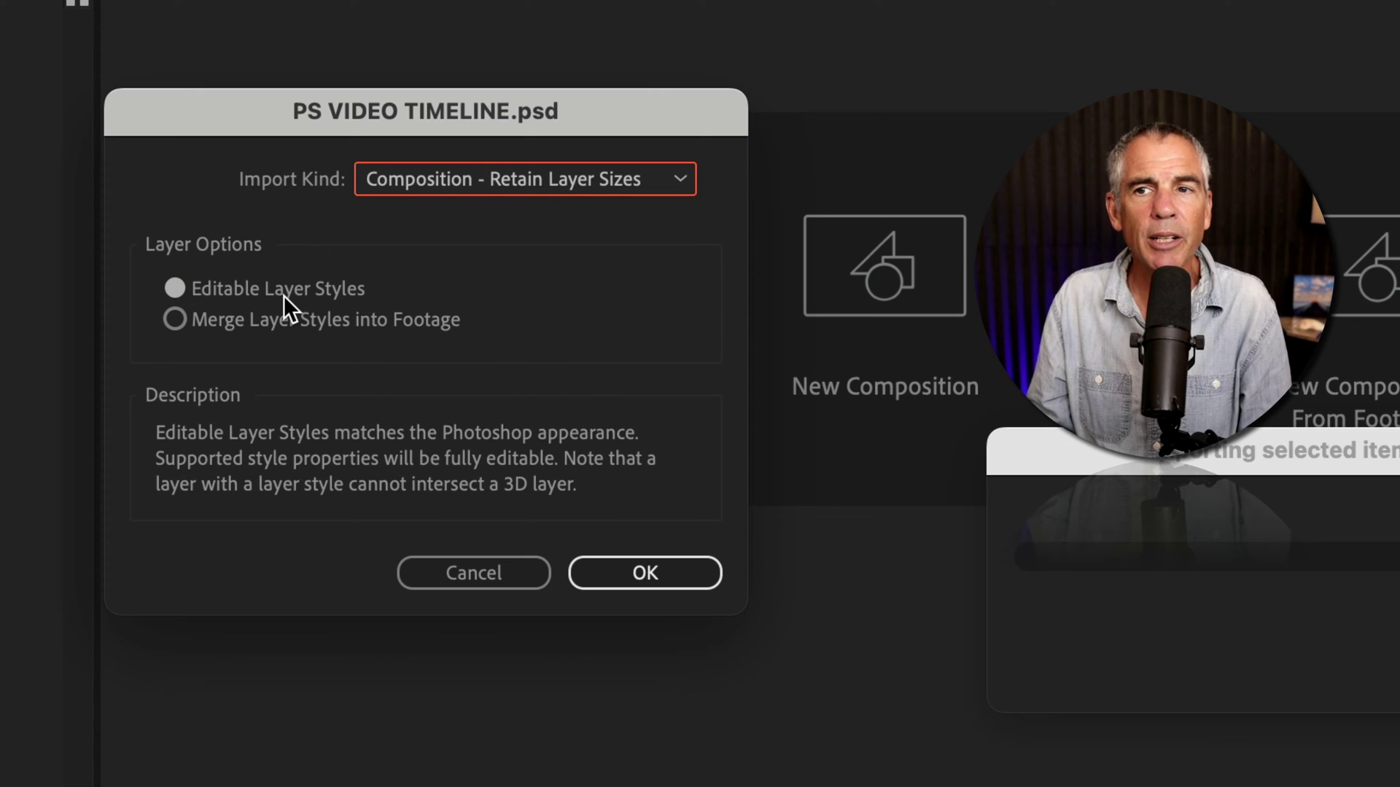
pyautogui.click(641, 573)
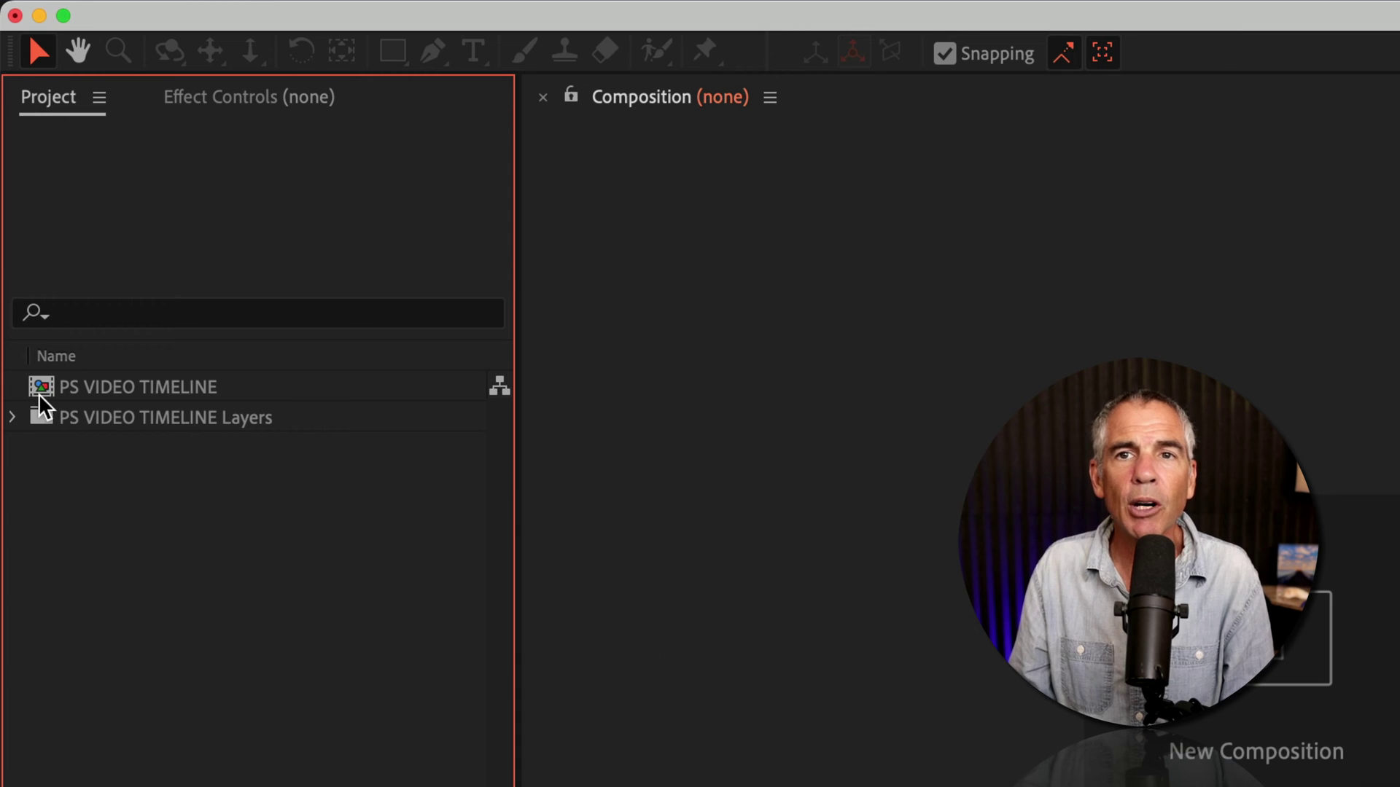
# Open the PS VIDEO TIMELINE composition and play its bouncing-ball animation.
pyautogui.click(36, 383)
pyautogui.doubleClick(36, 383)
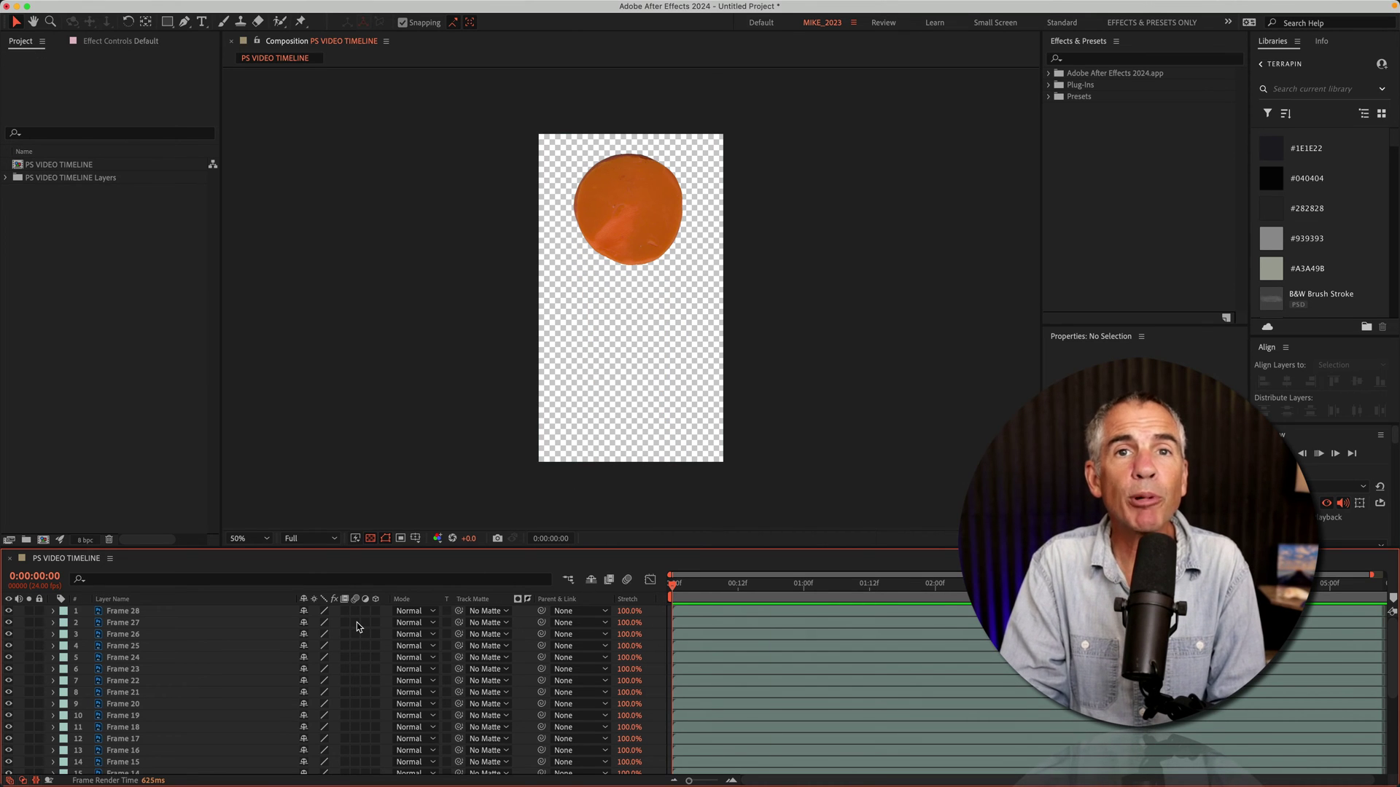
pyautogui.press('space')
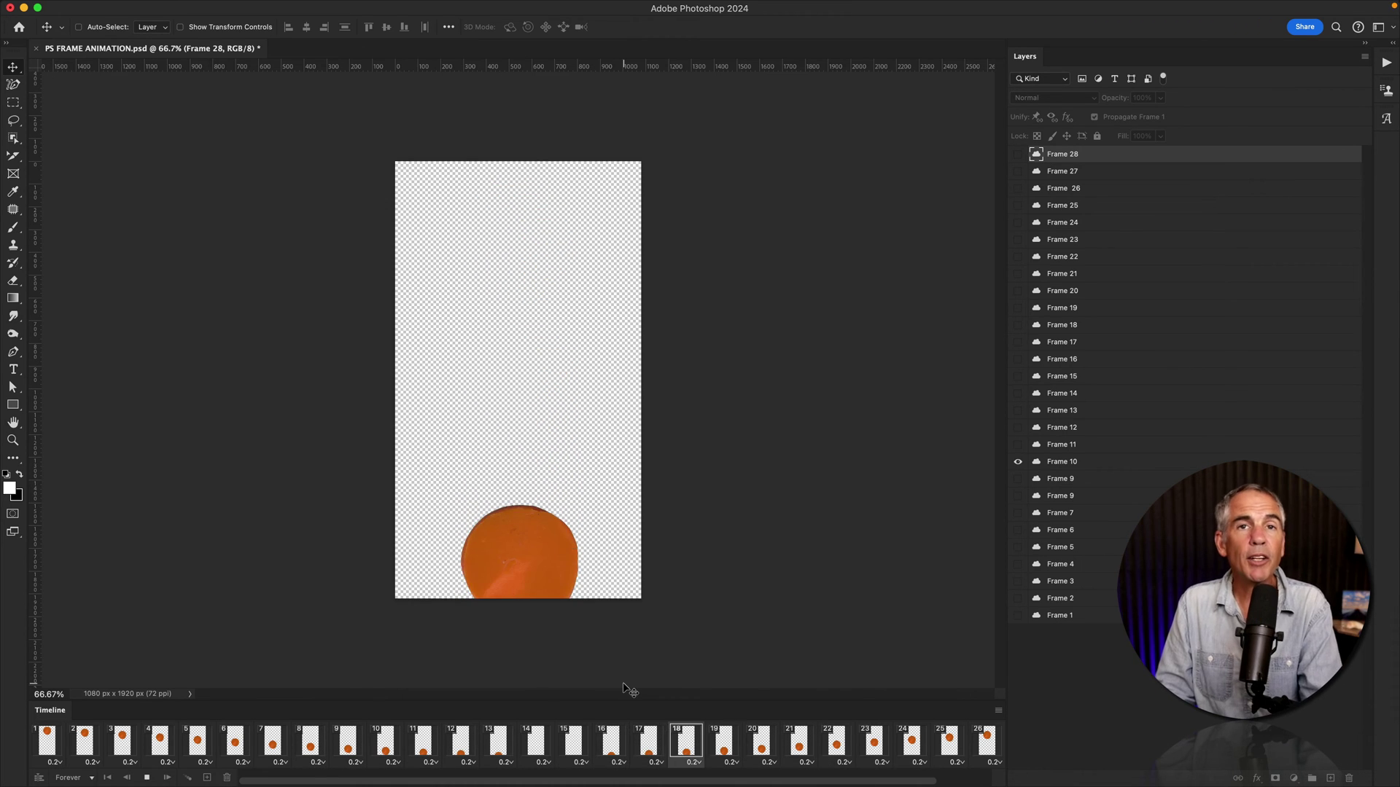
# Stop the frame animation and keep frame 11's delay at 0.2 seconds.
pyautogui.press('space')
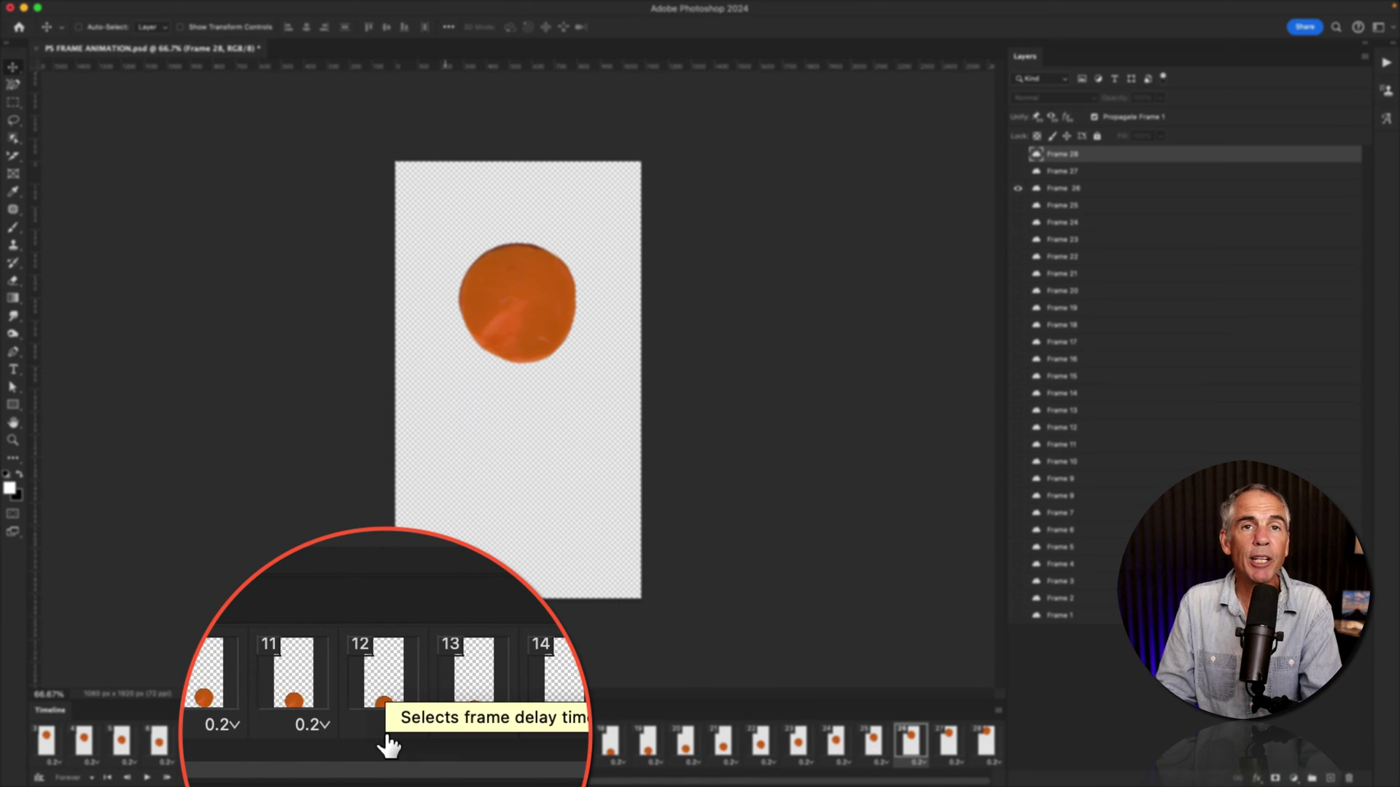
pyautogui.click(354, 760)
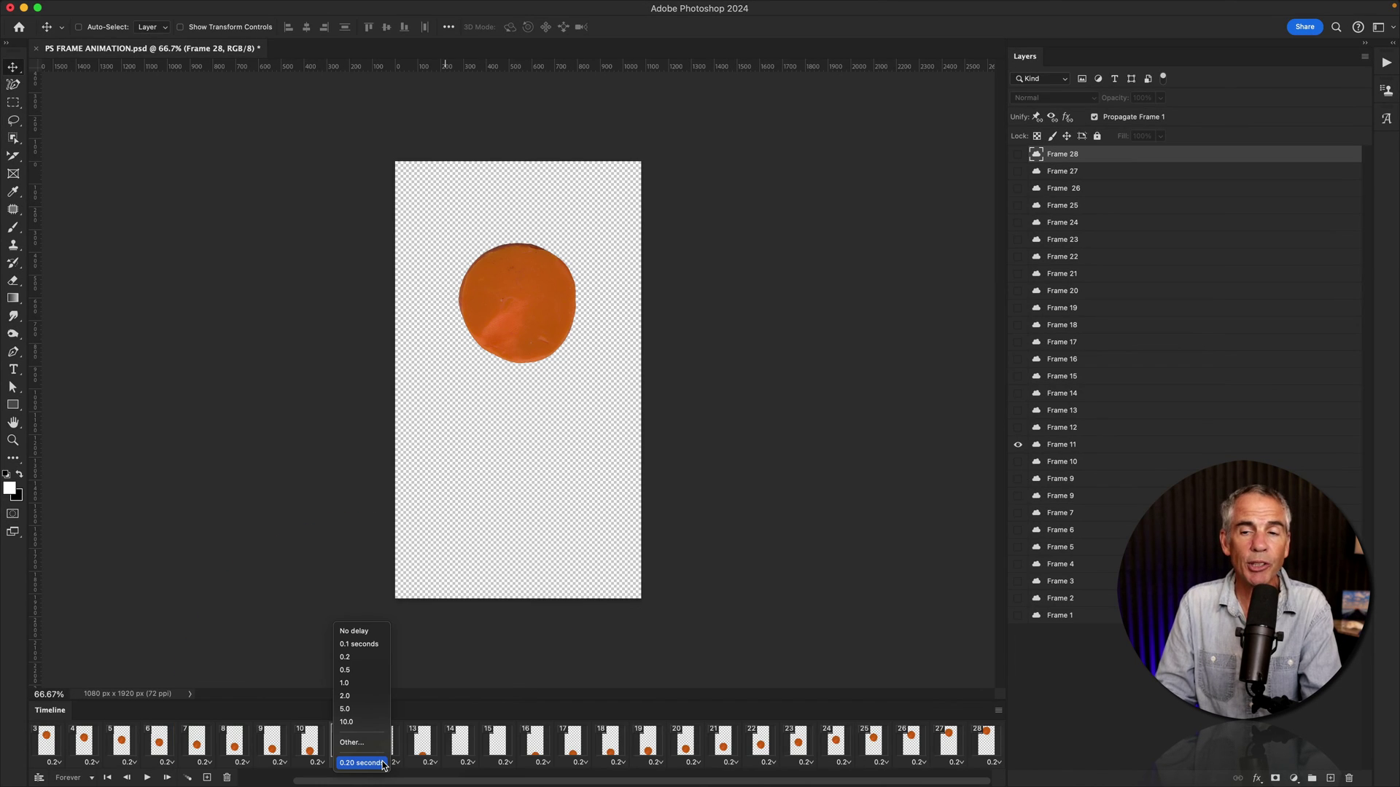
pyautogui.click(450, 694)
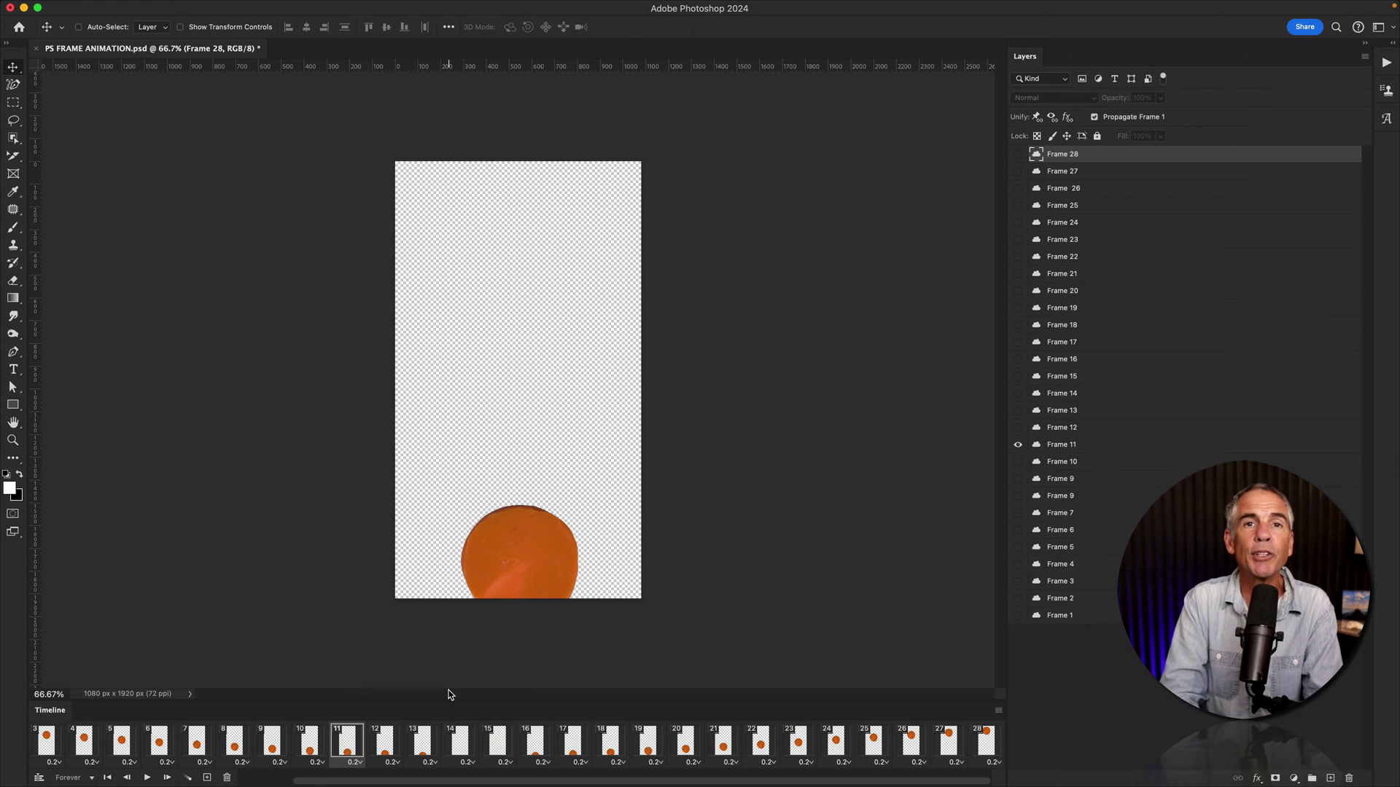
# In the browser's Online frame calculator, read that 0.2 seconds at 24 fps equals 5 frames.
pyautogui.press('super+Tab')
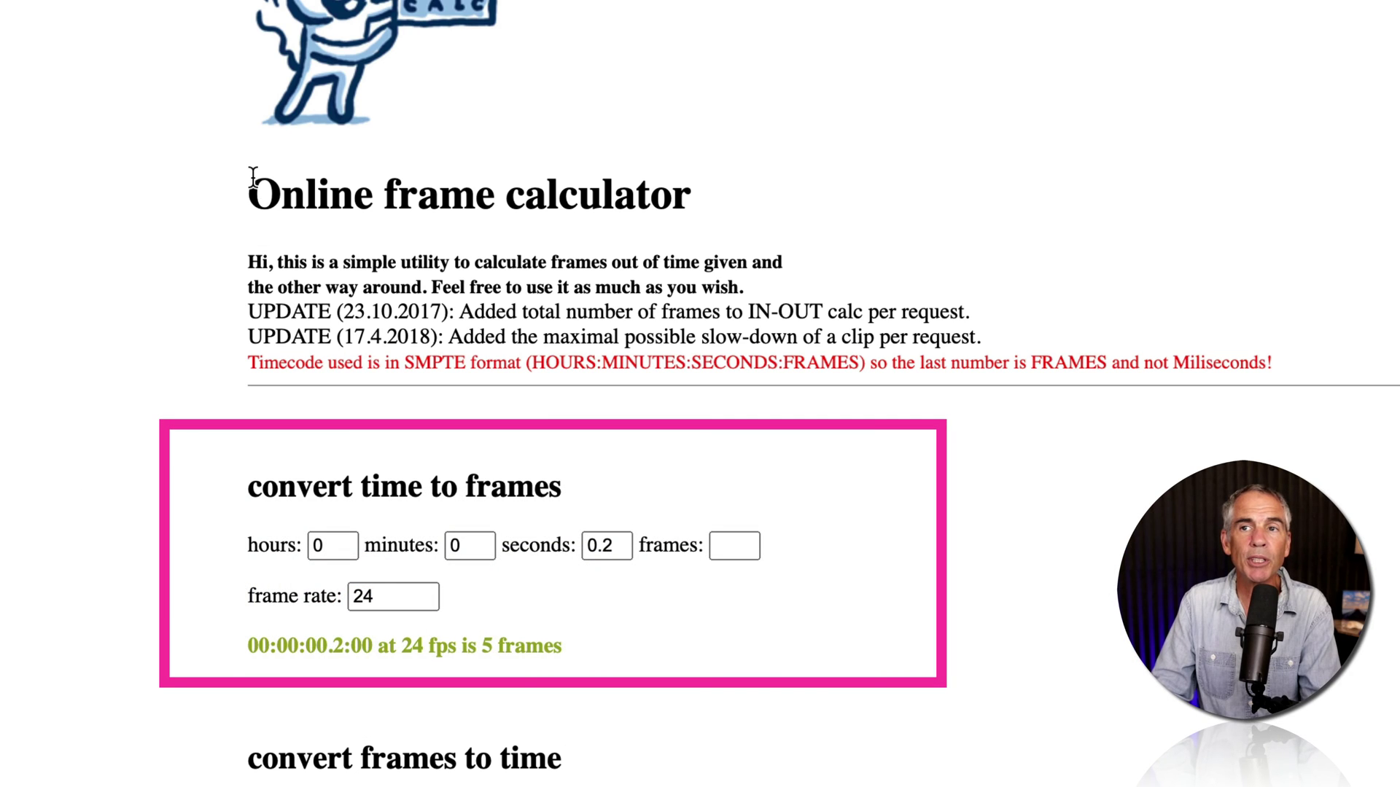
pyautogui.moveTo(250, 191); pyautogui.dragTo(698, 192)
pyautogui.click(756, 193)
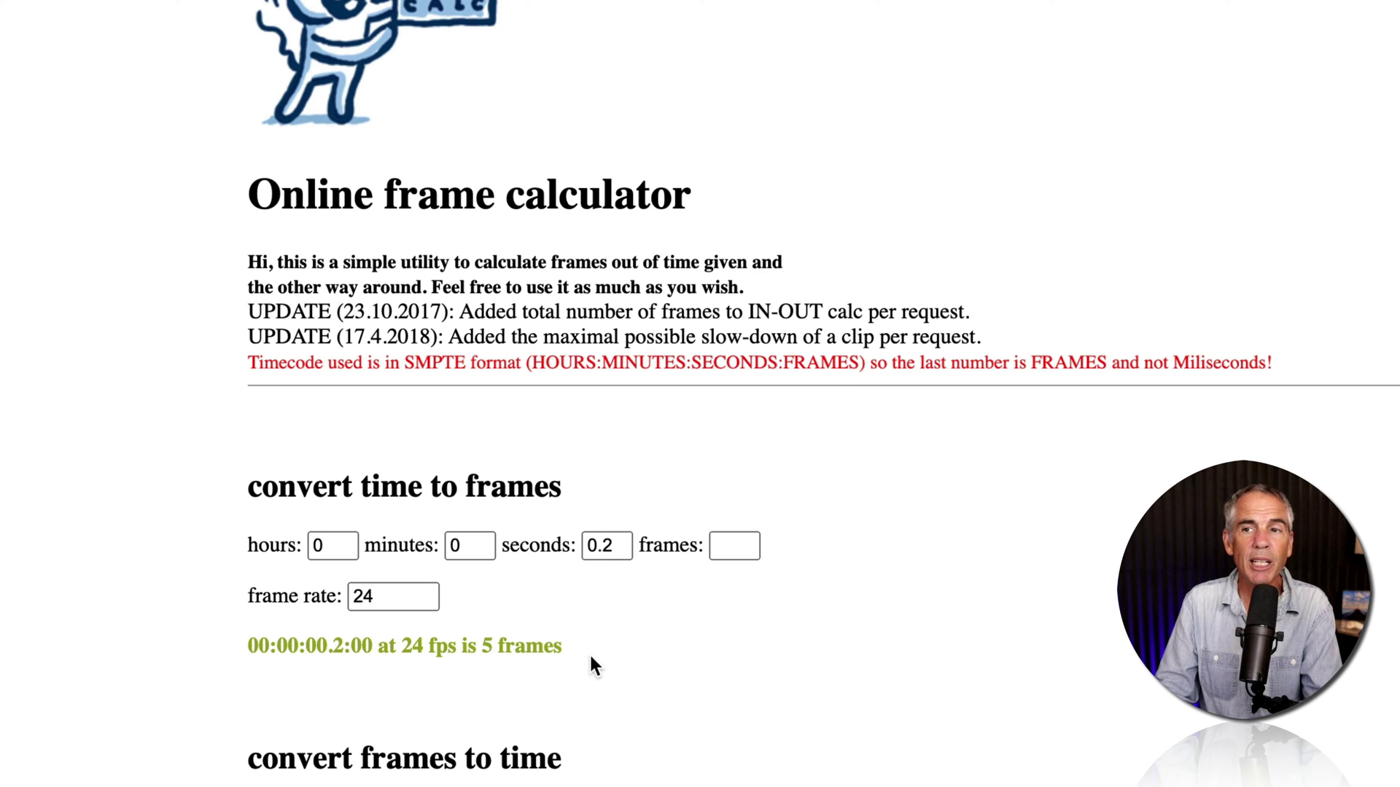
pyautogui.click(665, 661)
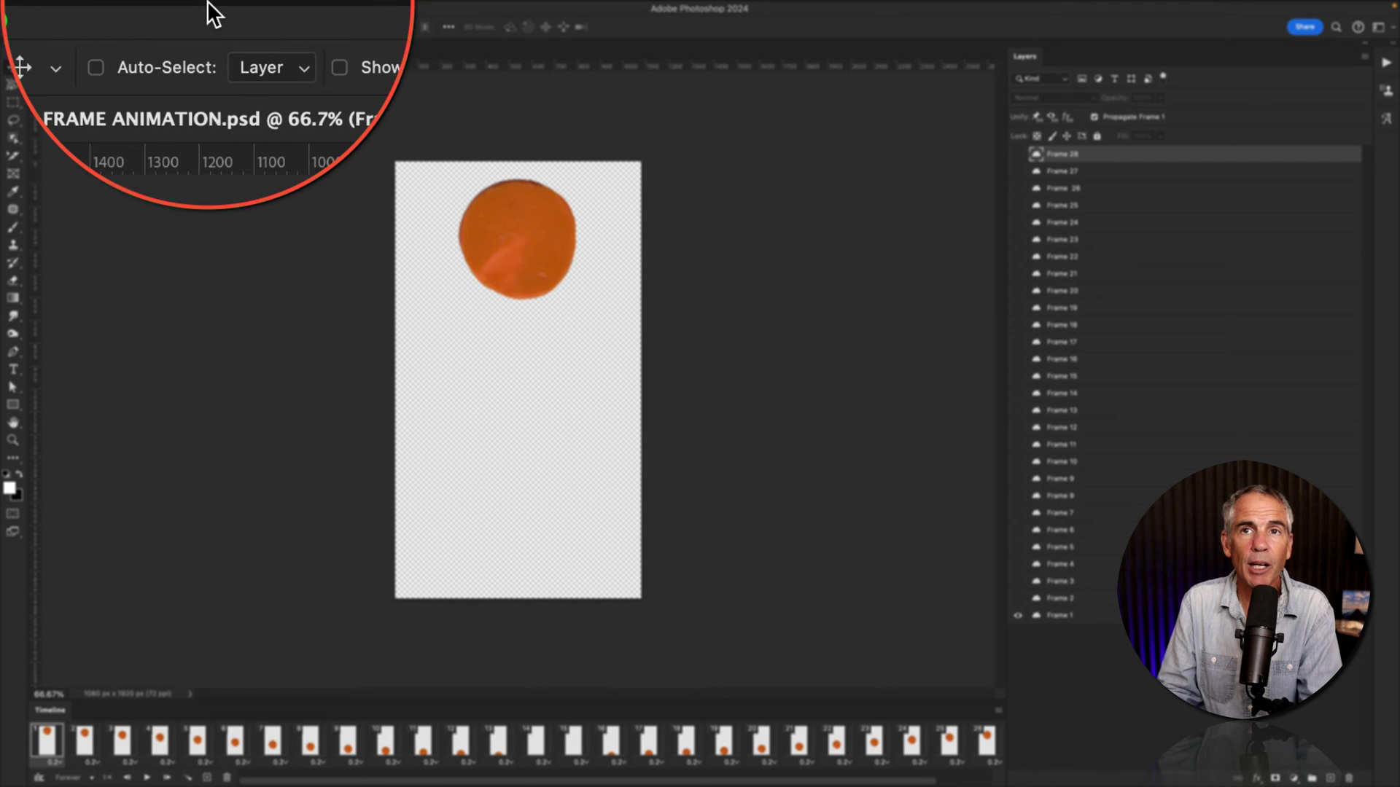
# Save the document as PS FRAME ANIMATION.psd on the Desktop with Photoshop as the format.
pyautogui.click(131, 7)
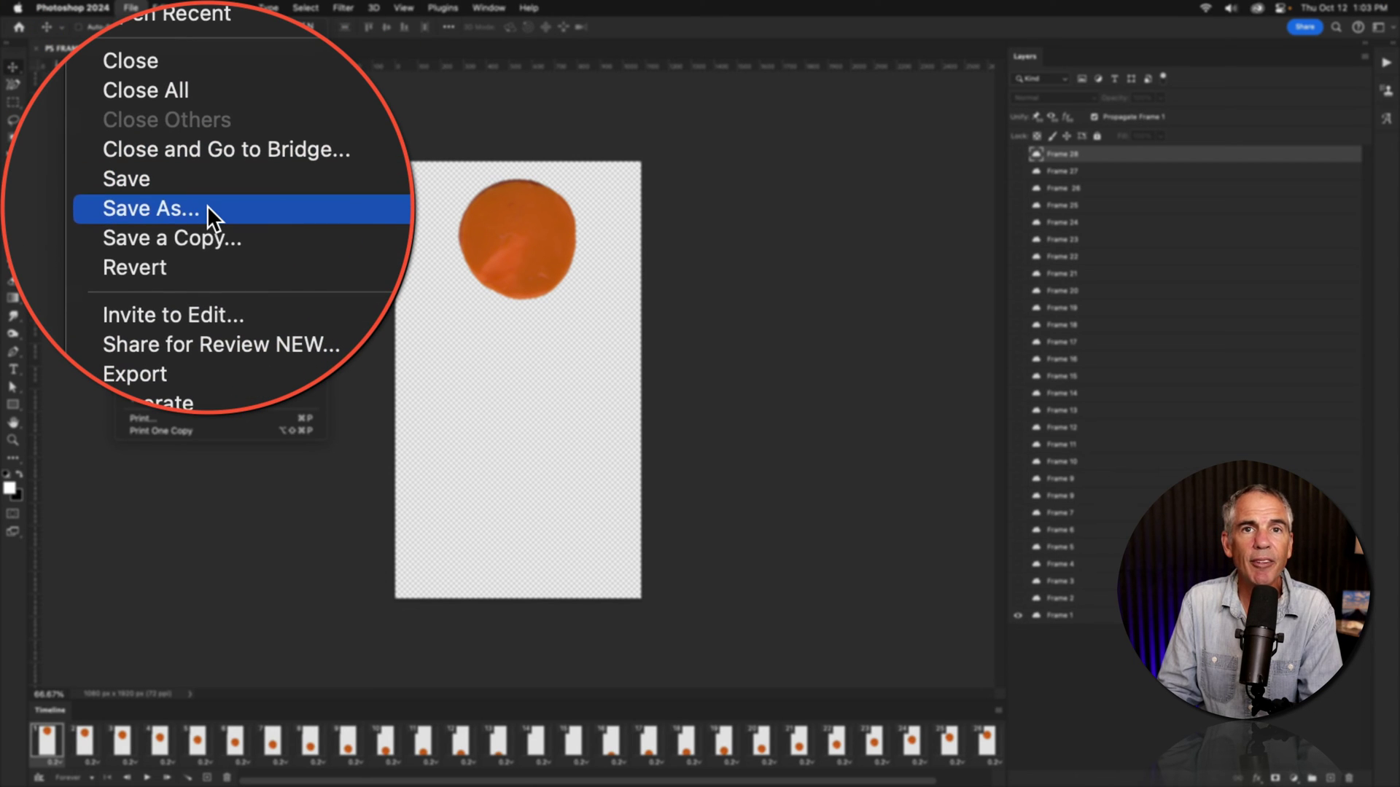
pyautogui.click(209, 212)
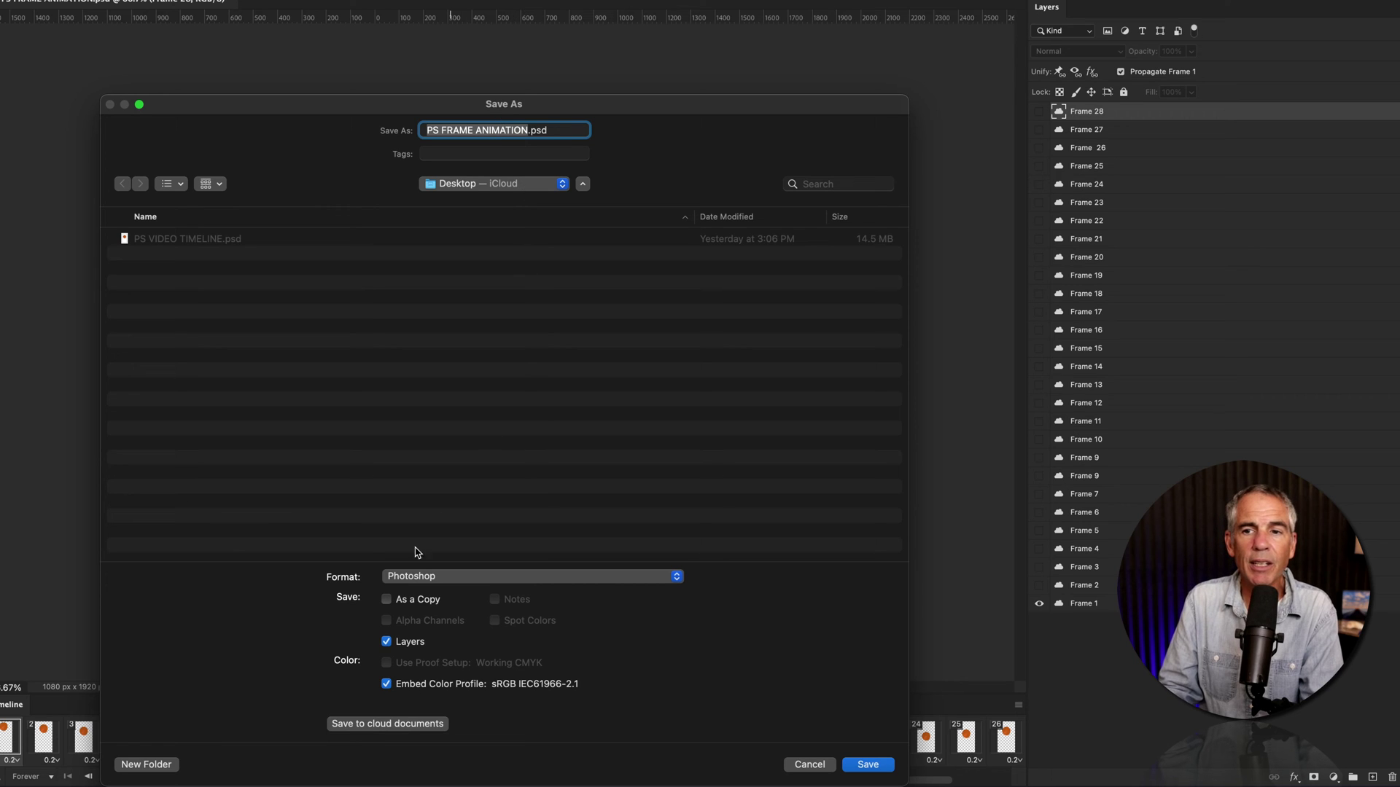
pyautogui.click(497, 582)
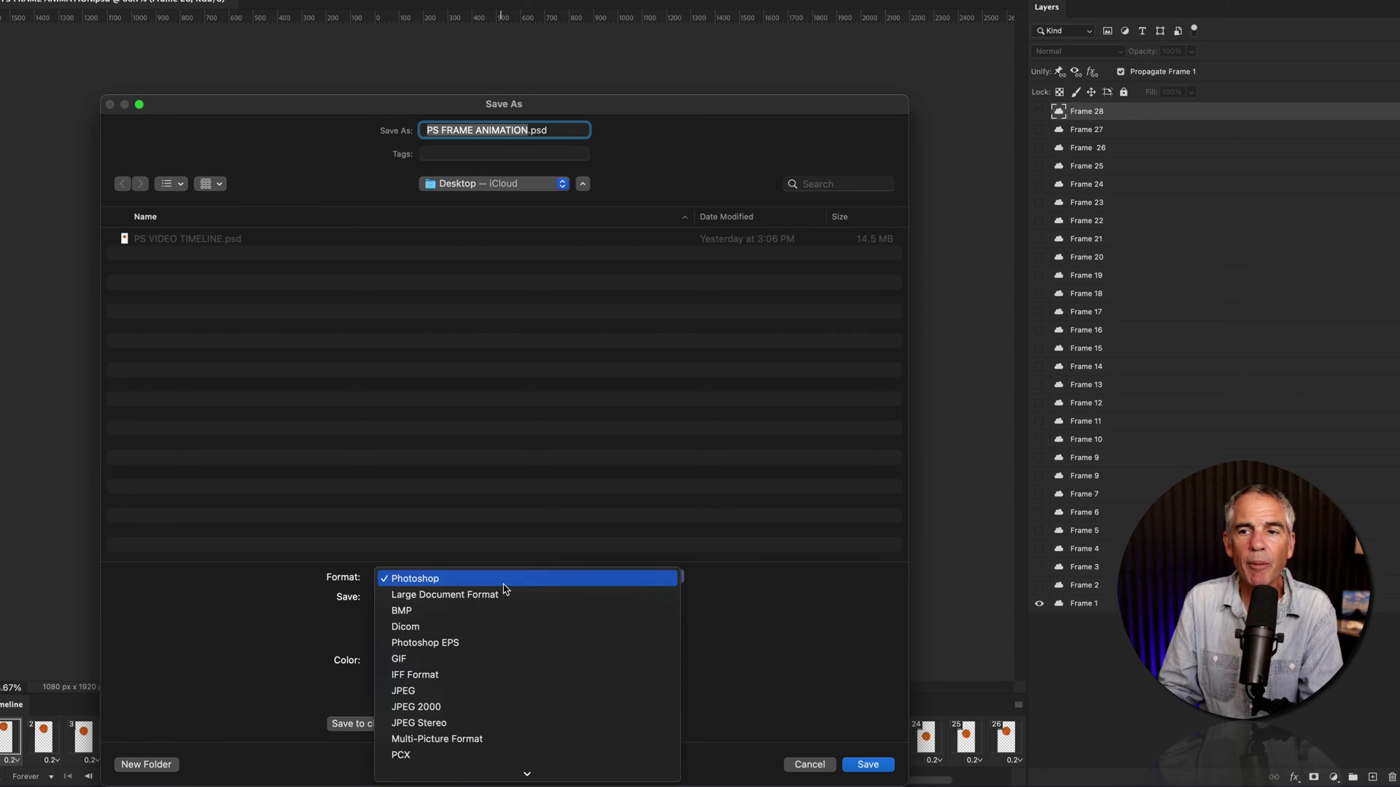
pyautogui.click(588, 578)
pyautogui.click(883, 766)
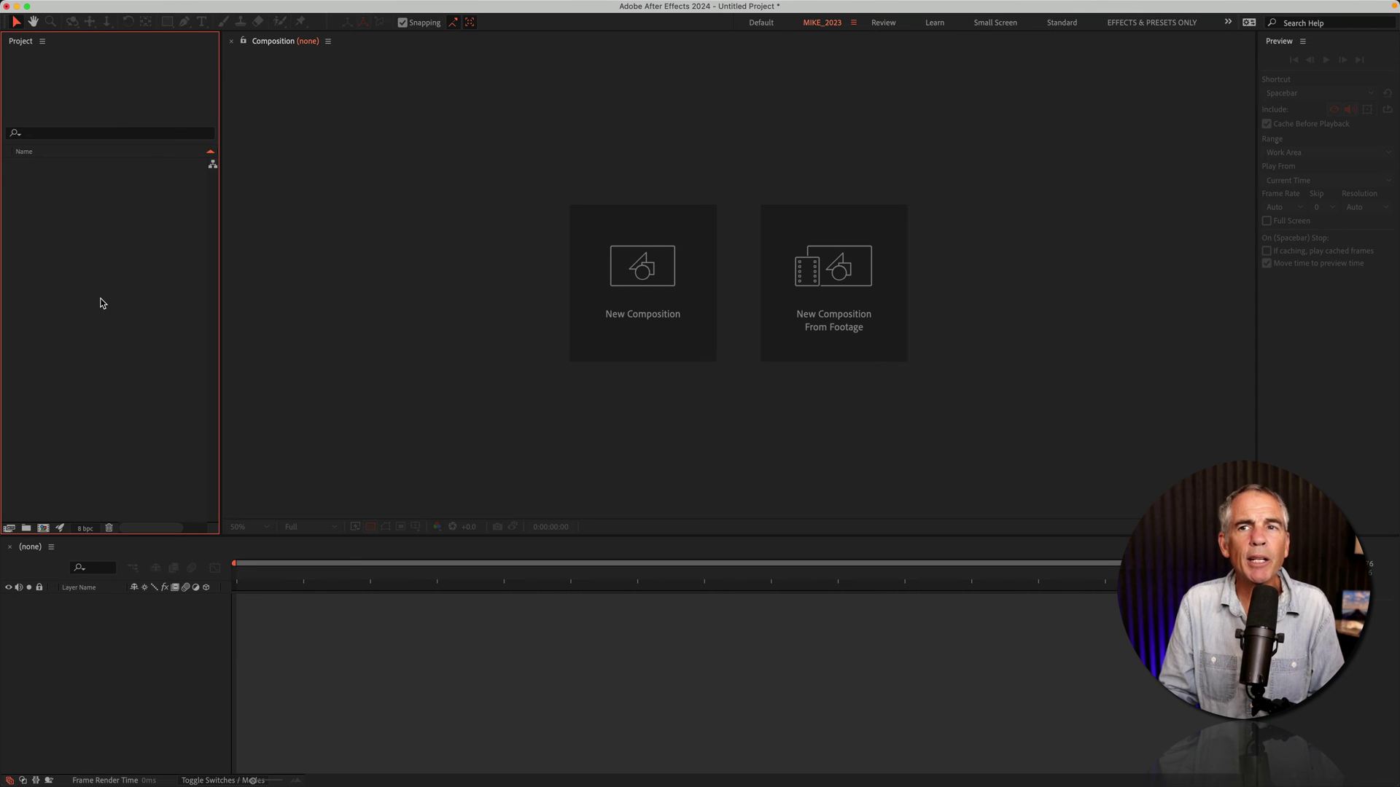
# Import PS FRAME ANIMATION.psd into the Project panel as Composition - Retain Layer Sizes.
pyautogui.doubleClick(102, 303)
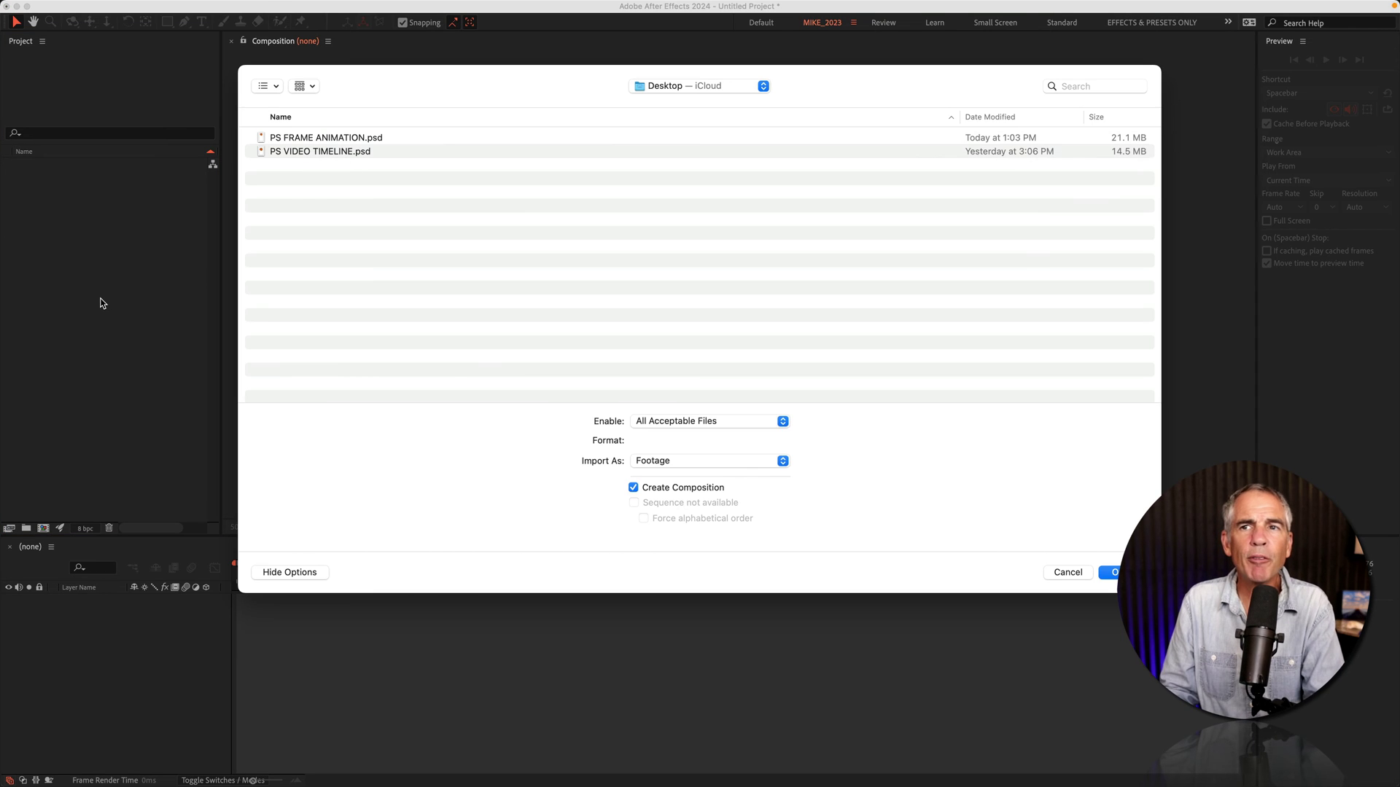
pyautogui.click(333, 139)
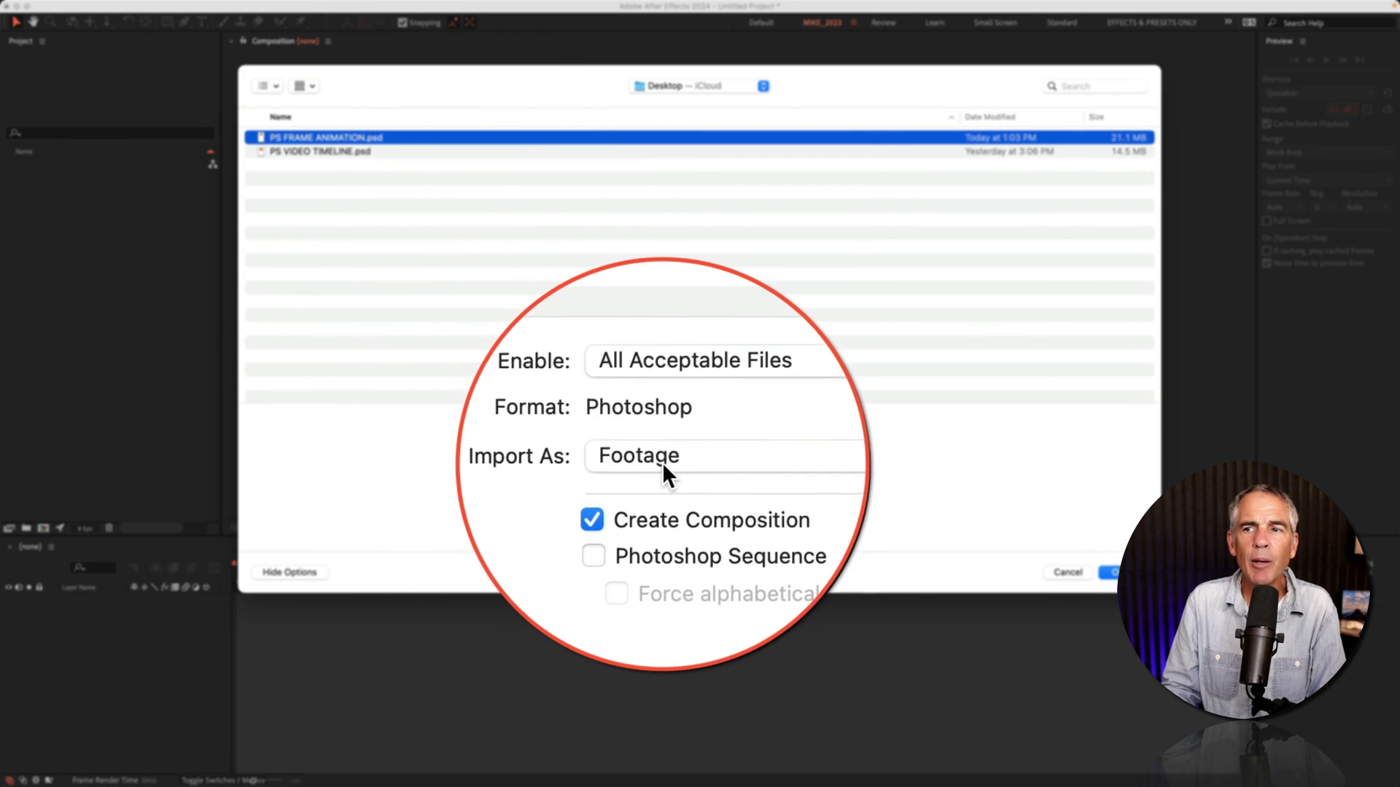
pyautogui.click(665, 473)
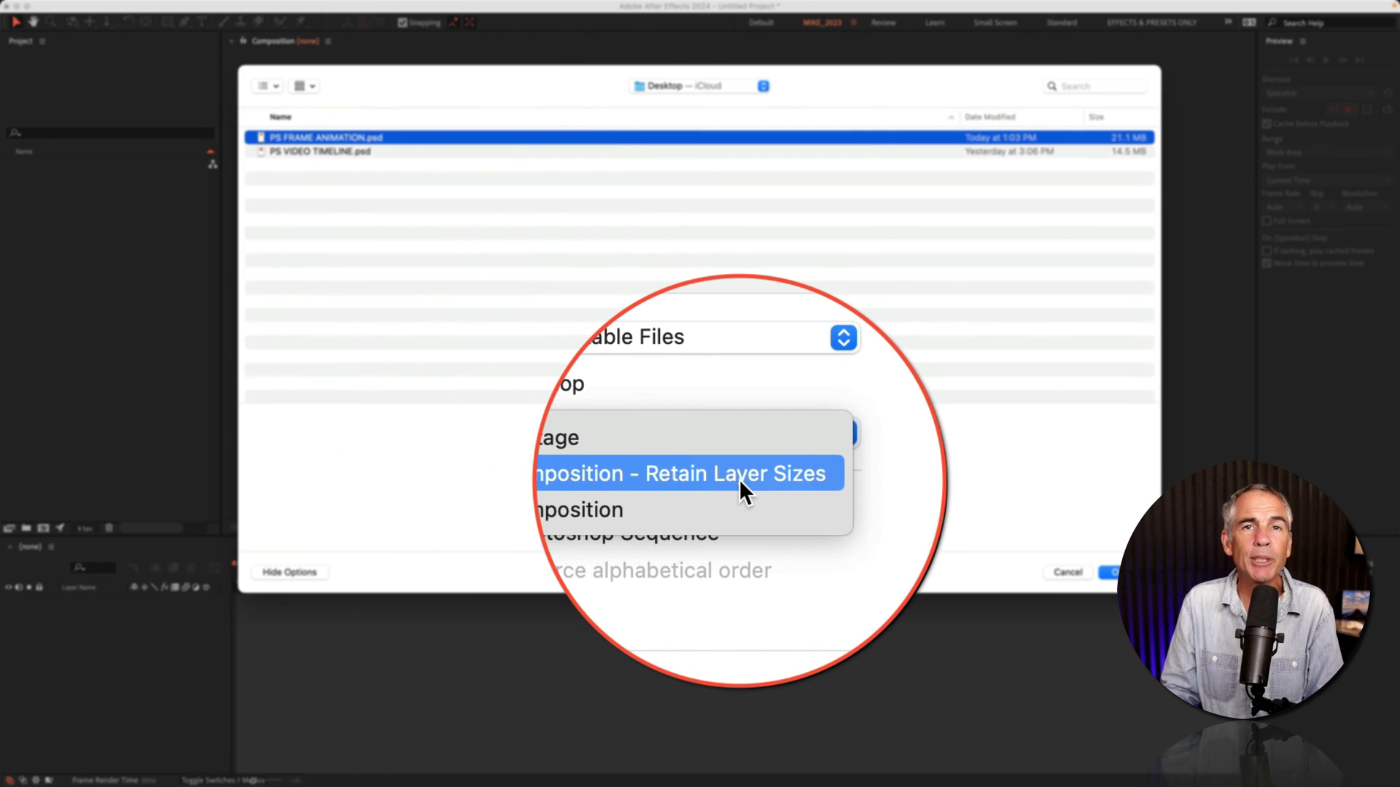
pyautogui.click(739, 479)
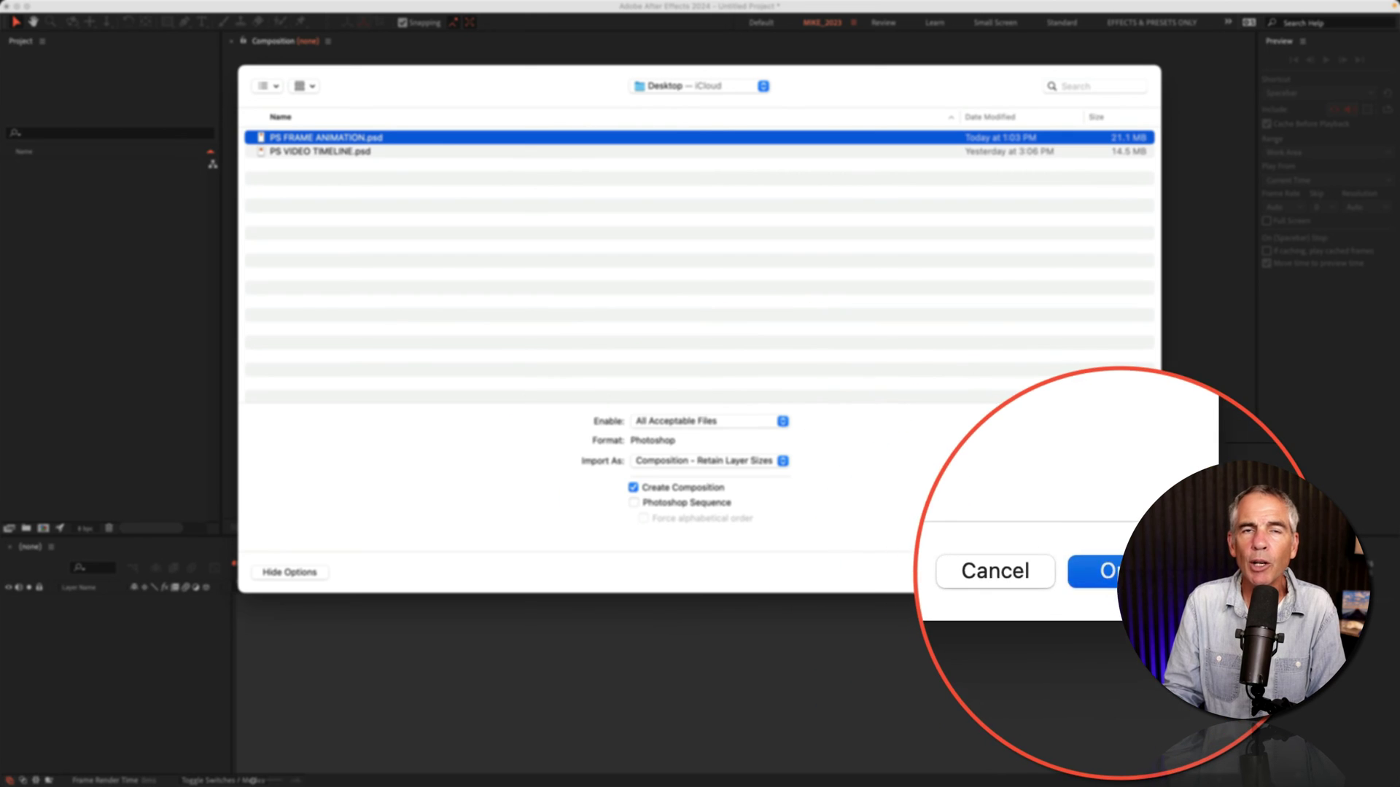
pyautogui.click(1123, 572)
pyautogui.click(697, 251)
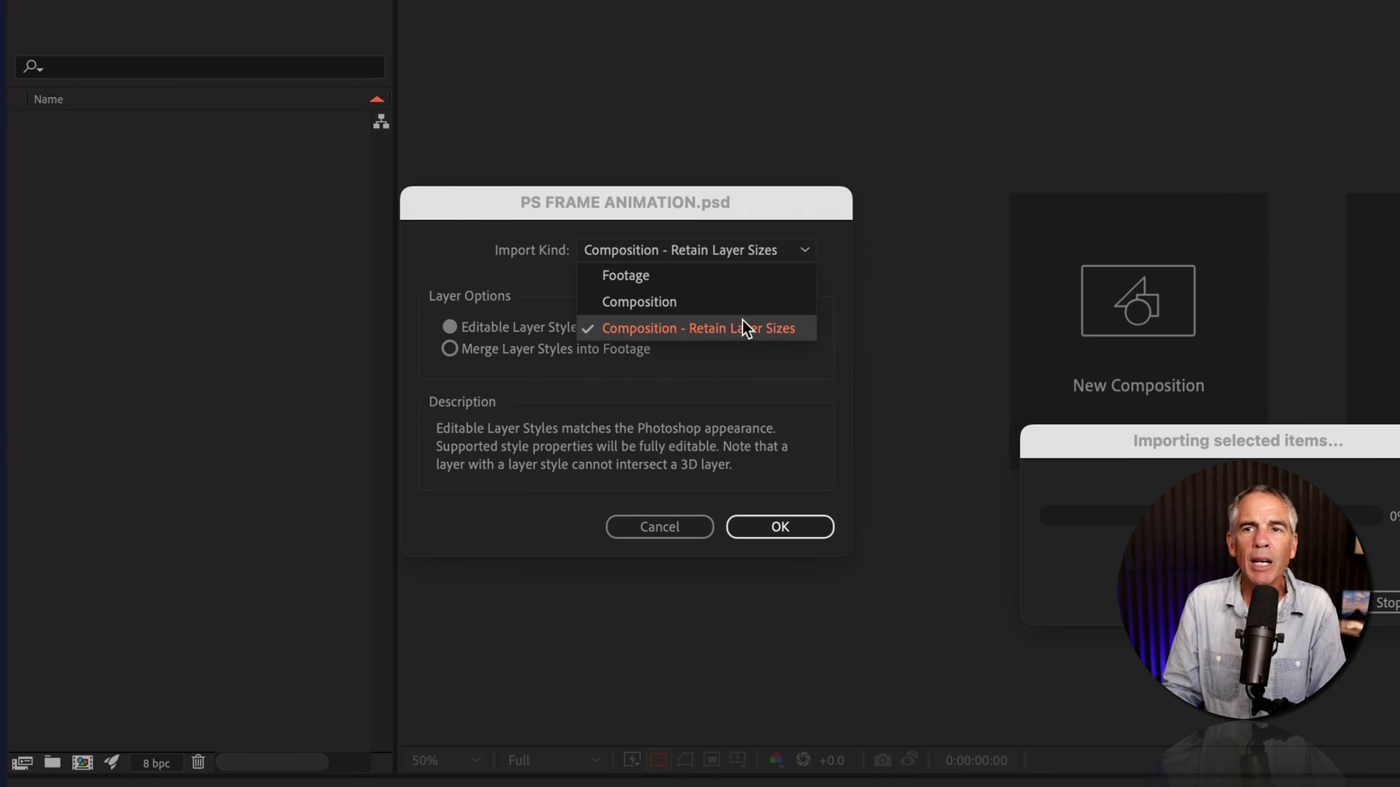
pyautogui.click(720, 331)
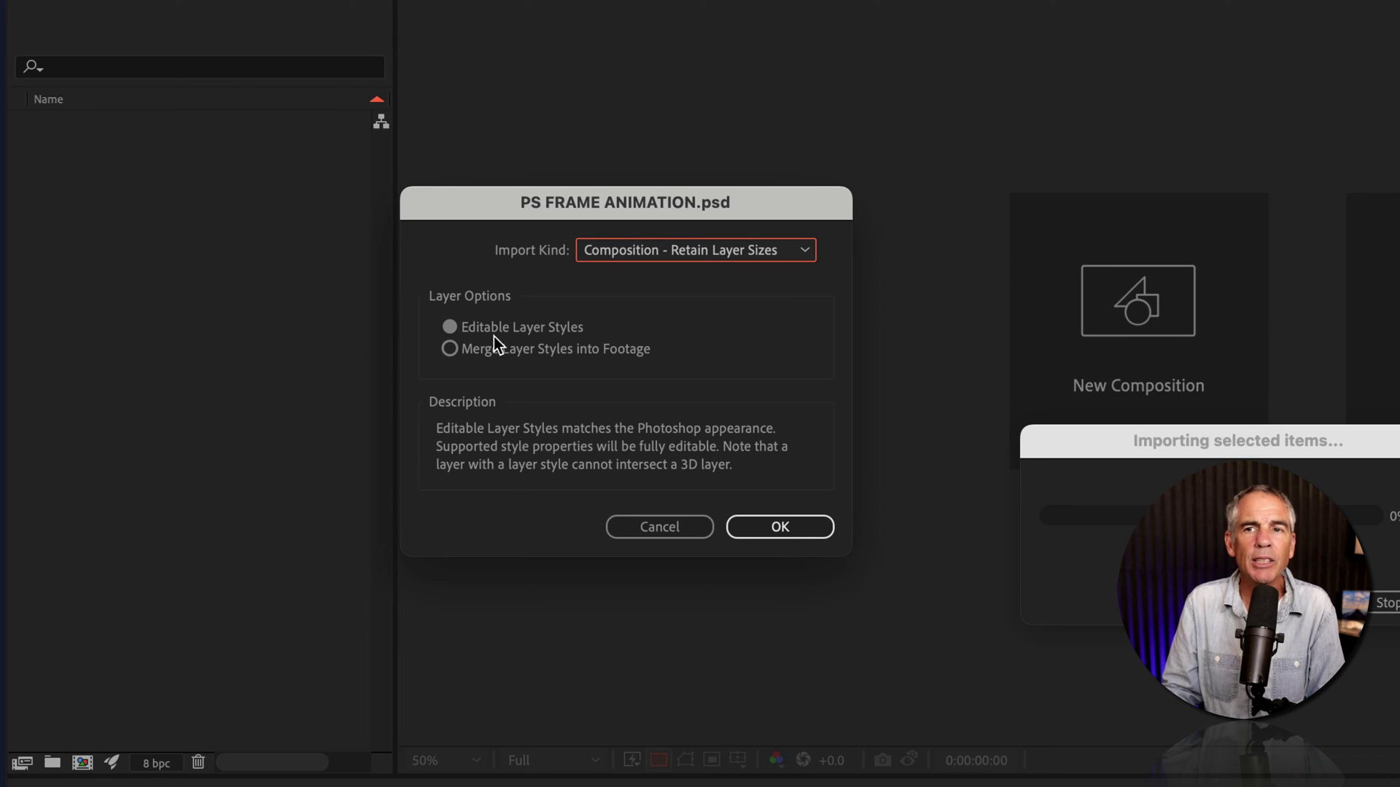
# Finish the import, open and preview the PS FRAME ANIMATION comp, then return to 0:00:00:00.
pyautogui.click(803, 524)
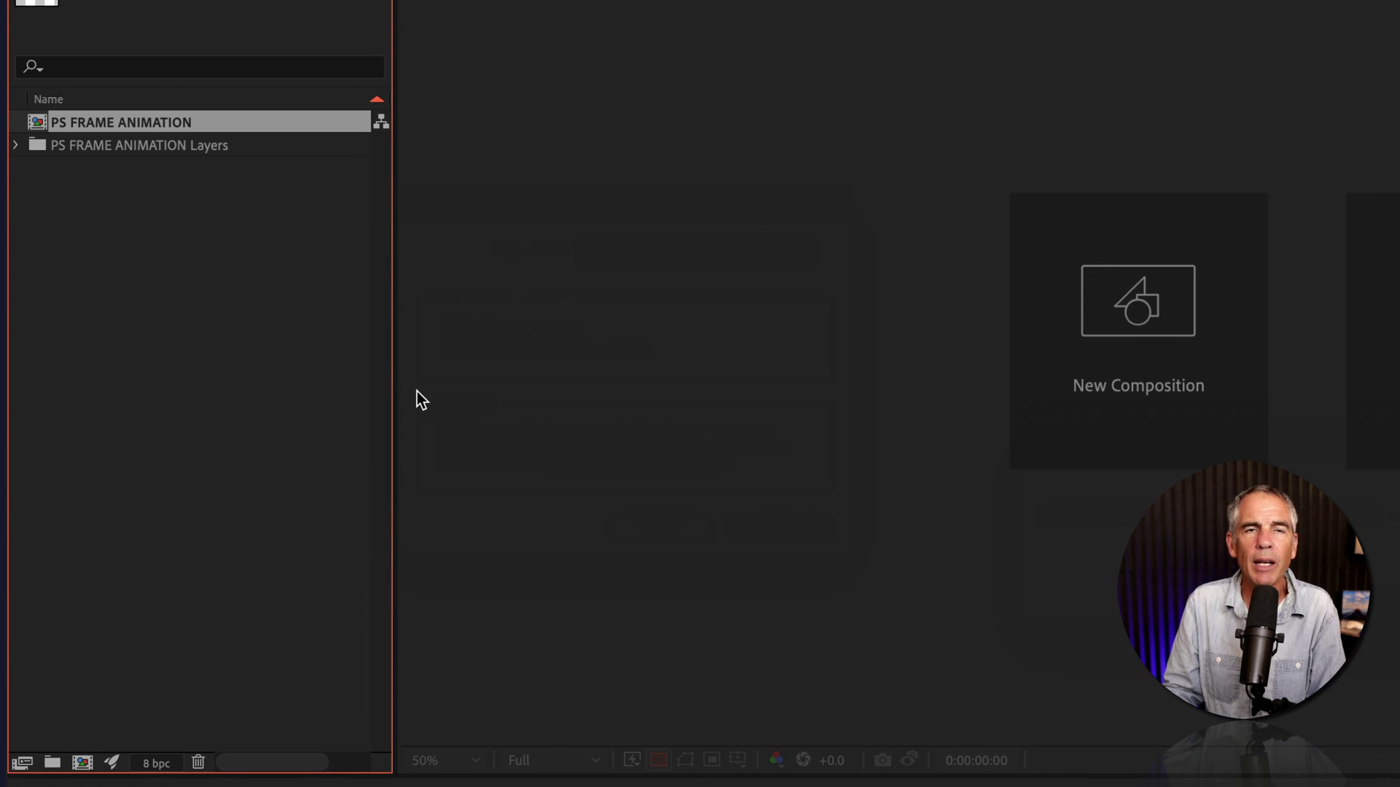
pyautogui.doubleClick(37, 122)
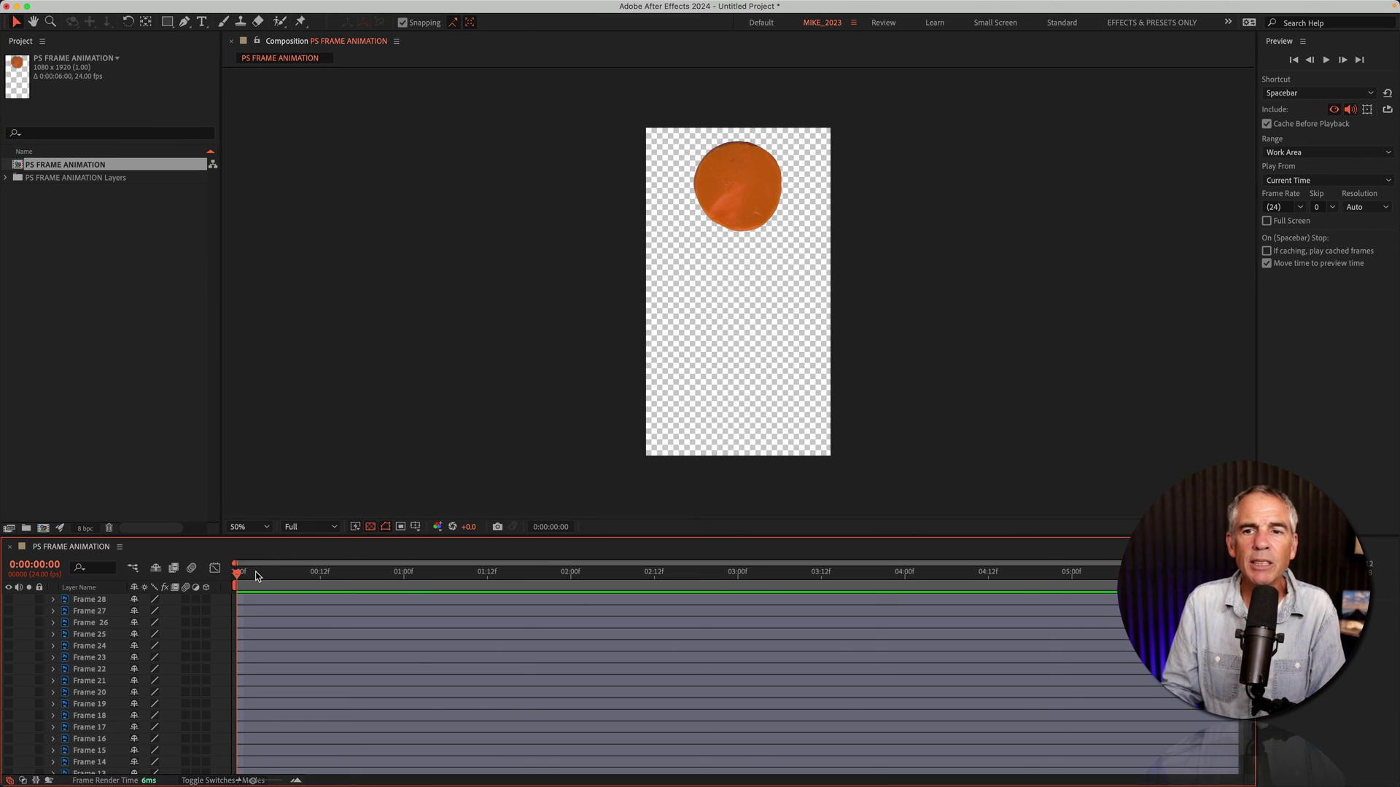
pyautogui.press('space')
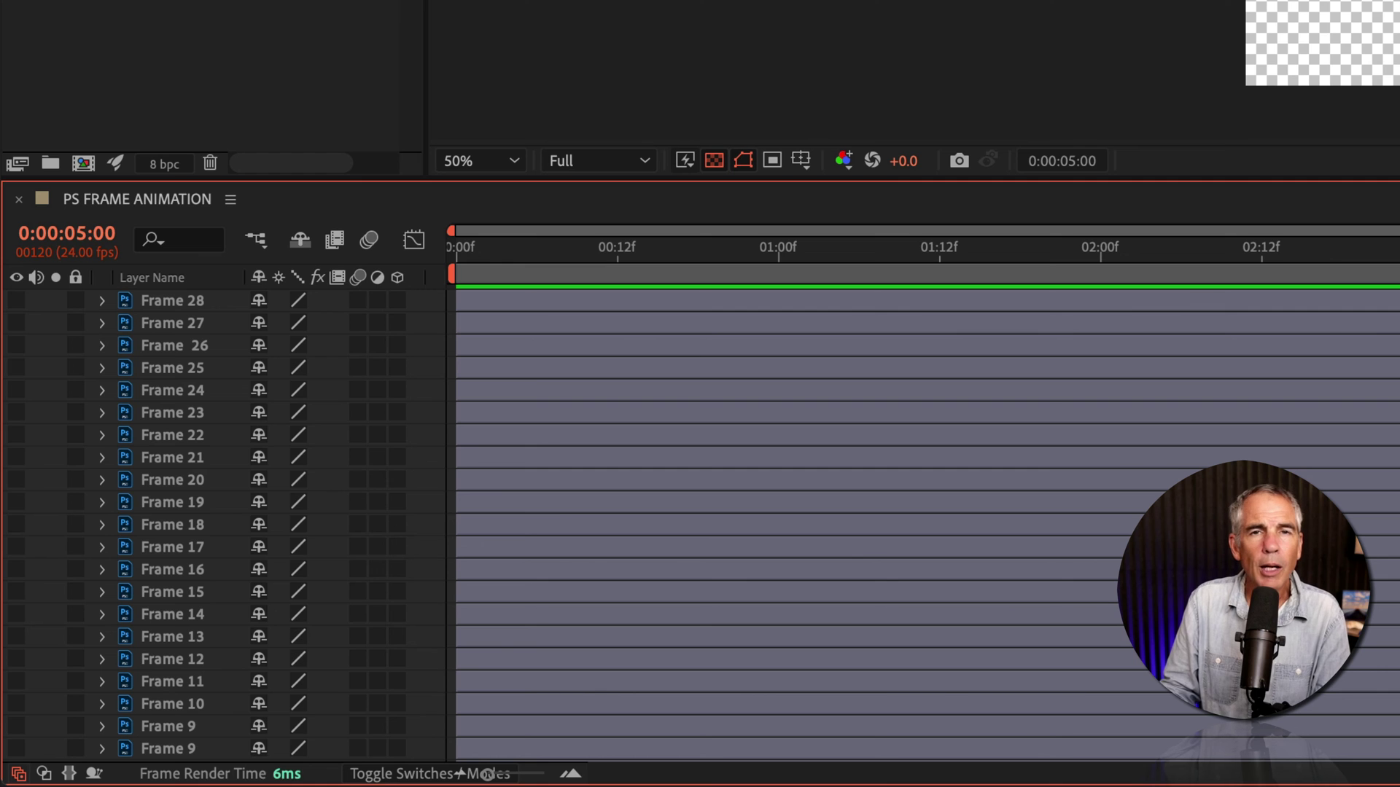
pyautogui.moveTo(674, 574); pyautogui.dragTo(508, 574)
pyautogui.moveTo(978, 250); pyautogui.dragTo(449, 240)
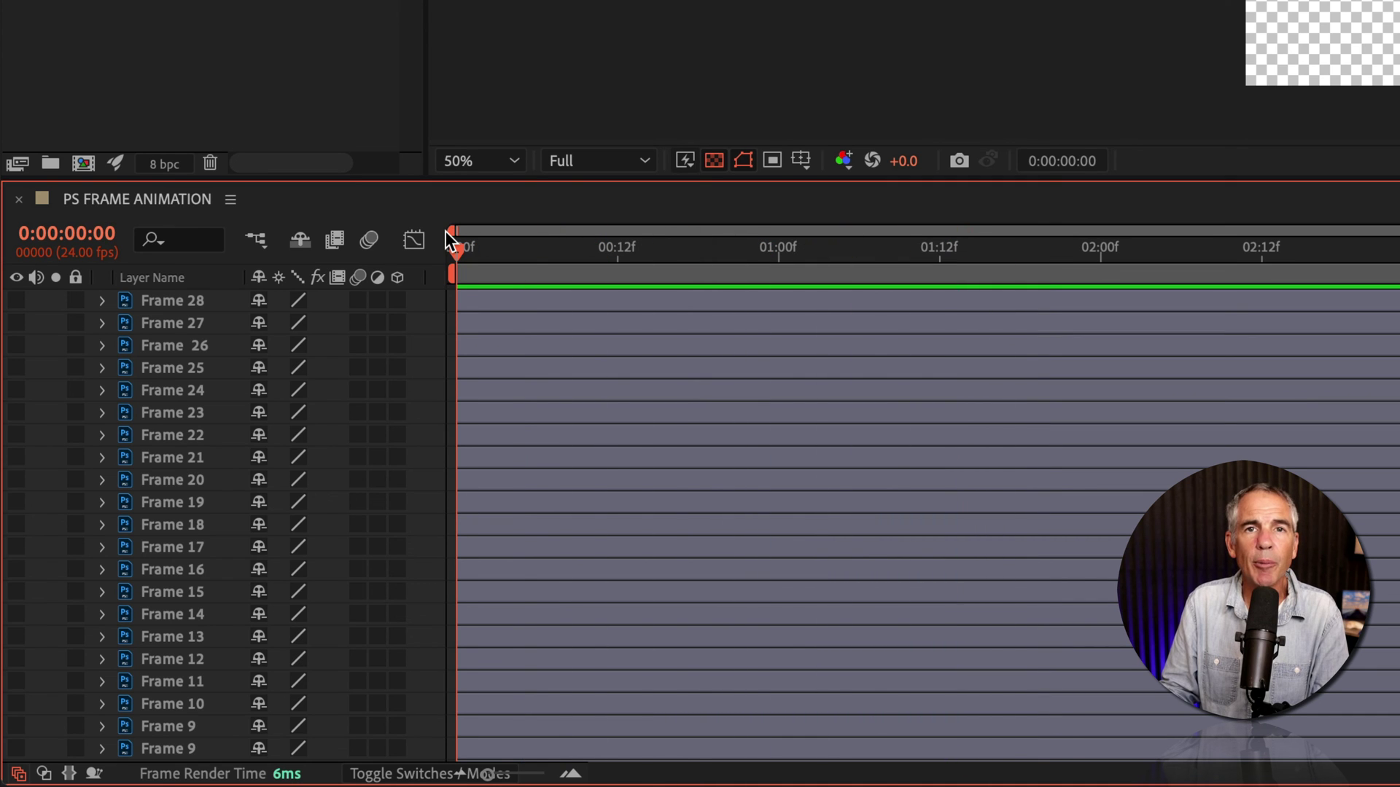
# Select Frame 1 through Frame 28 and trim all their out points at frame 4 with Option+].
pyautogui.scroll(-3, 131, 580)
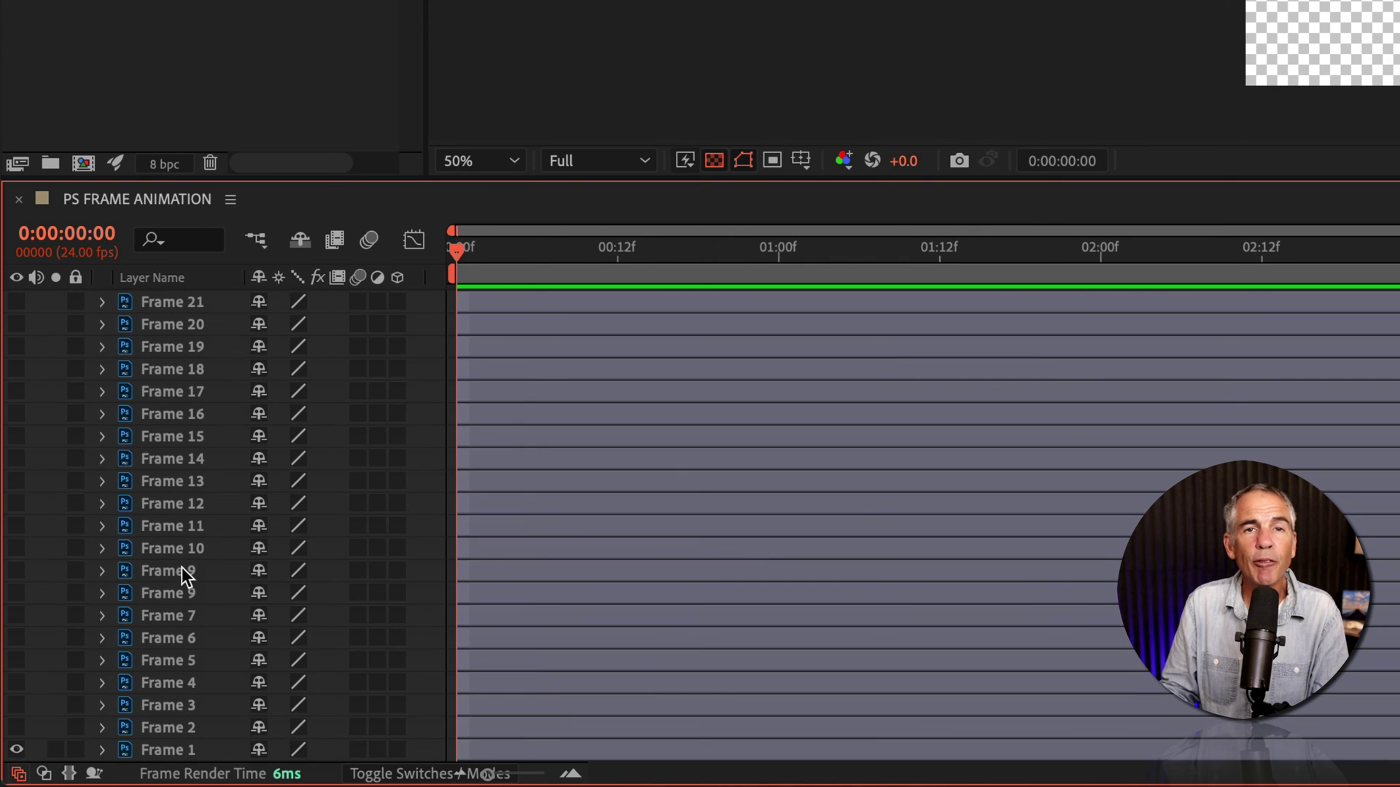
pyautogui.click(171, 750)
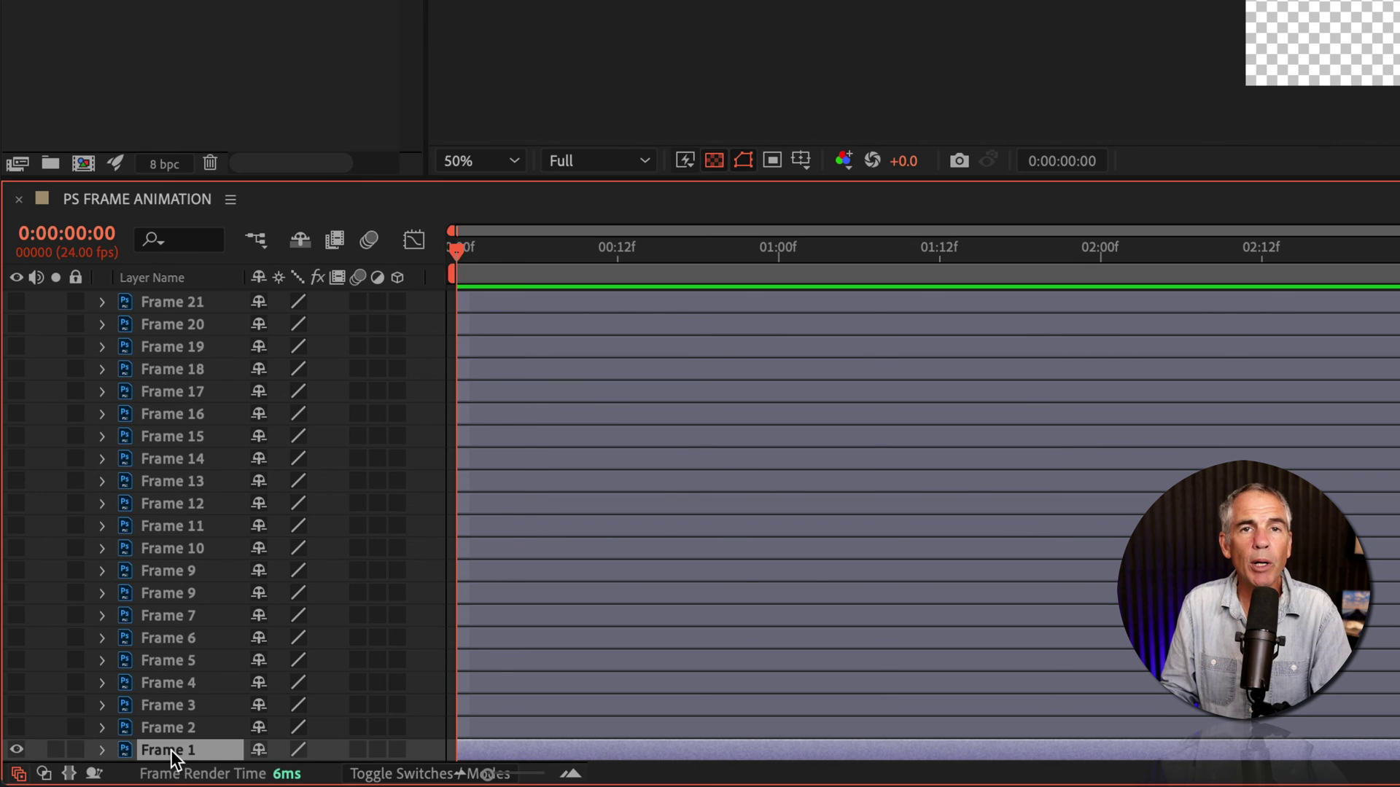
pyautogui.scroll(3, 176, 659)
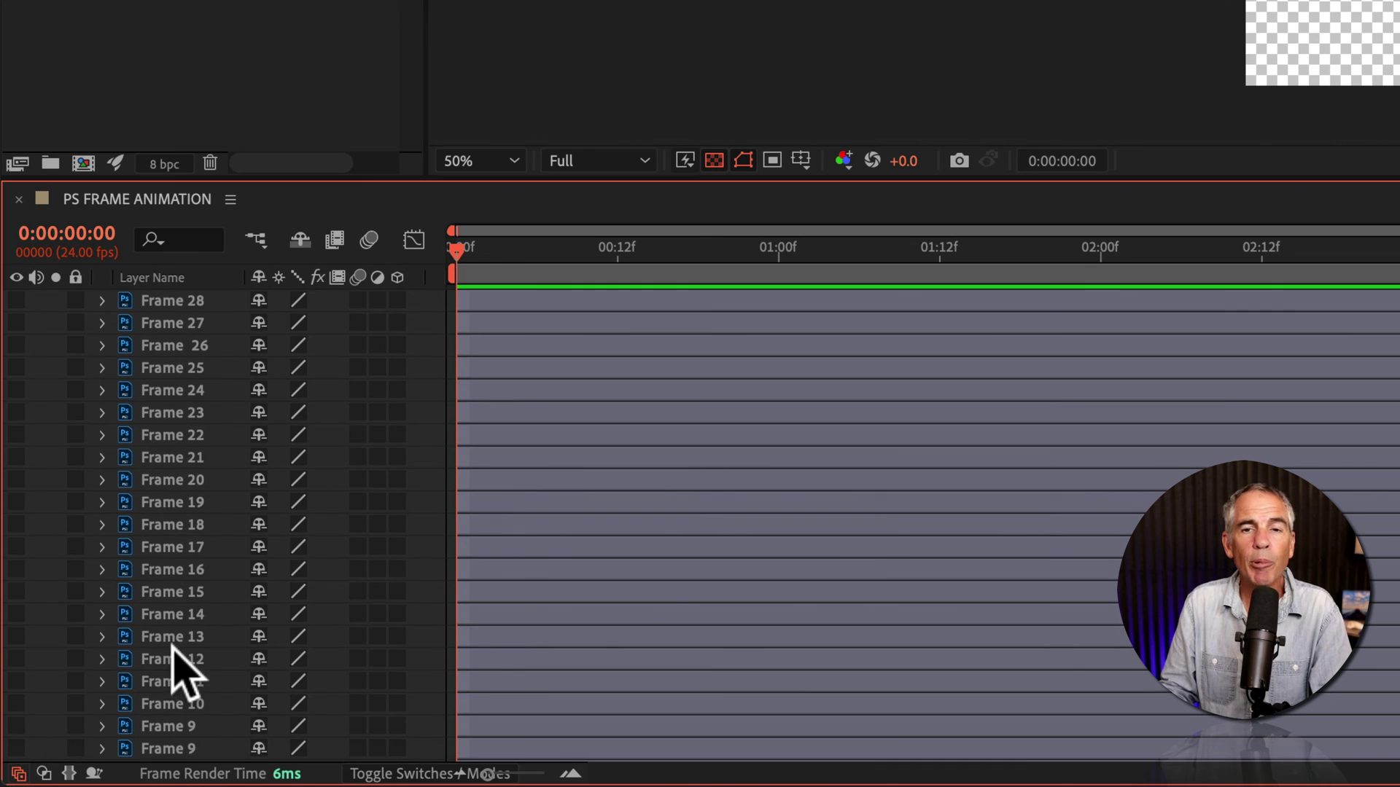
pyautogui.keyDown('shift'); pyautogui.click(173, 302); pyautogui.keyUp('shift')
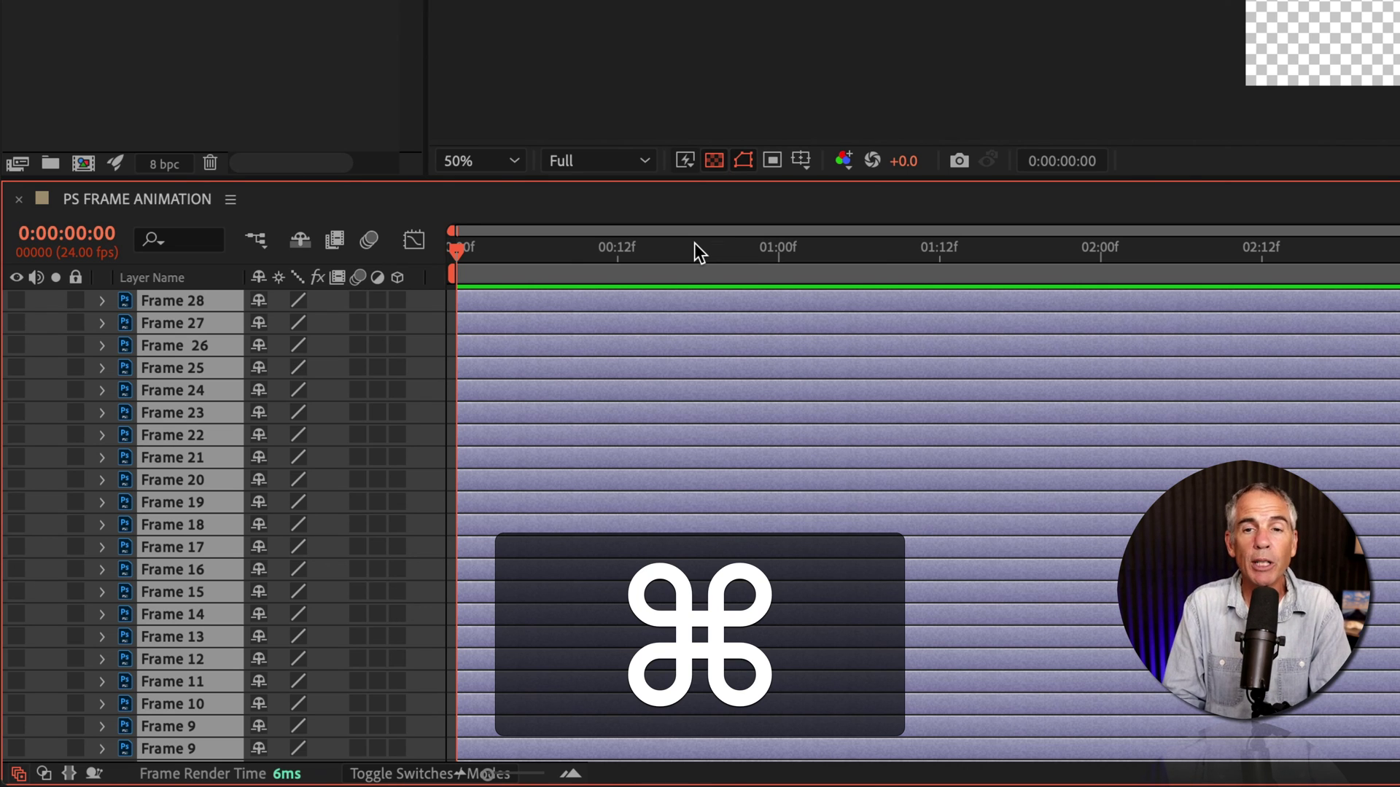
pyautogui.press('super+Right')
pyautogui.press('super+Right')
pyautogui.press('super+Right')
pyautogui.press('super+Right')
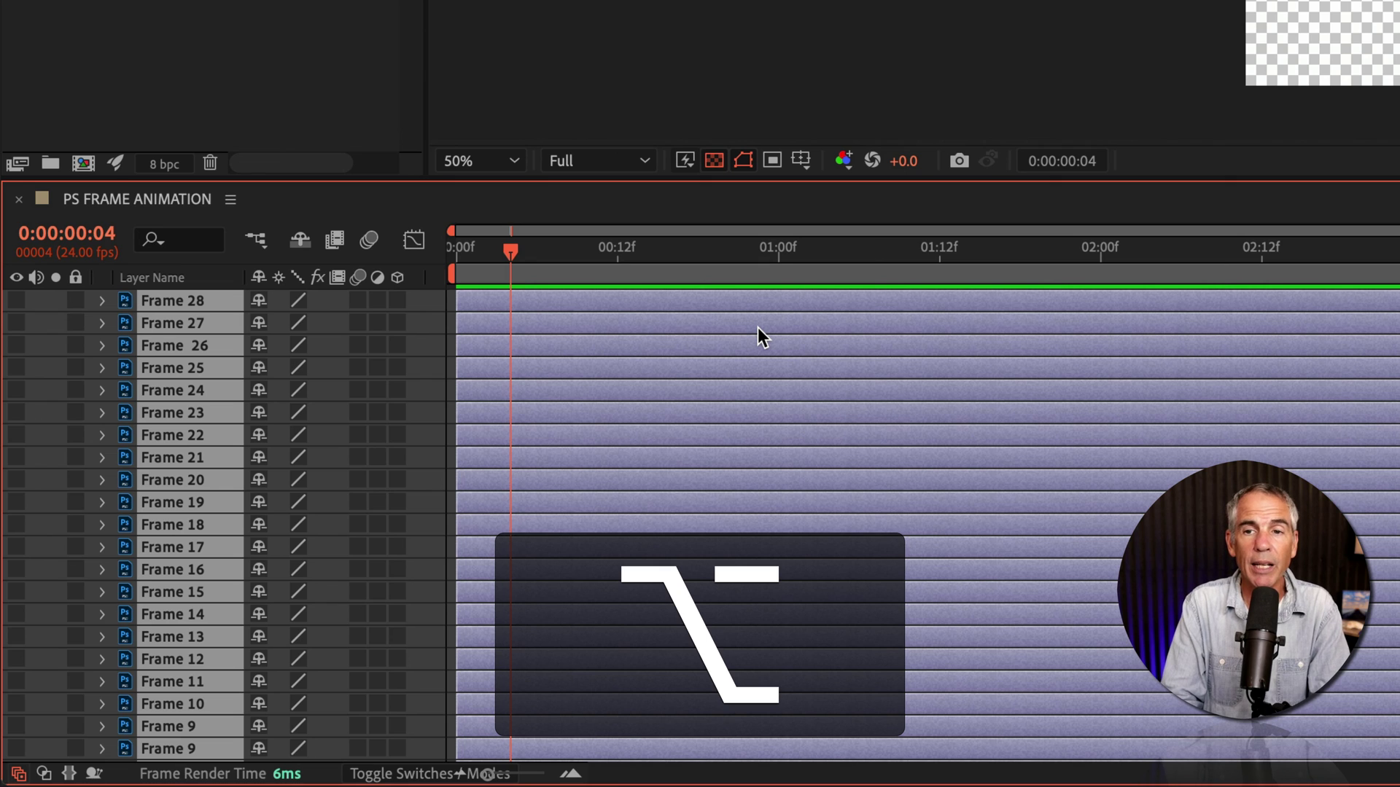
pyautogui.hotkey('alt', ']')
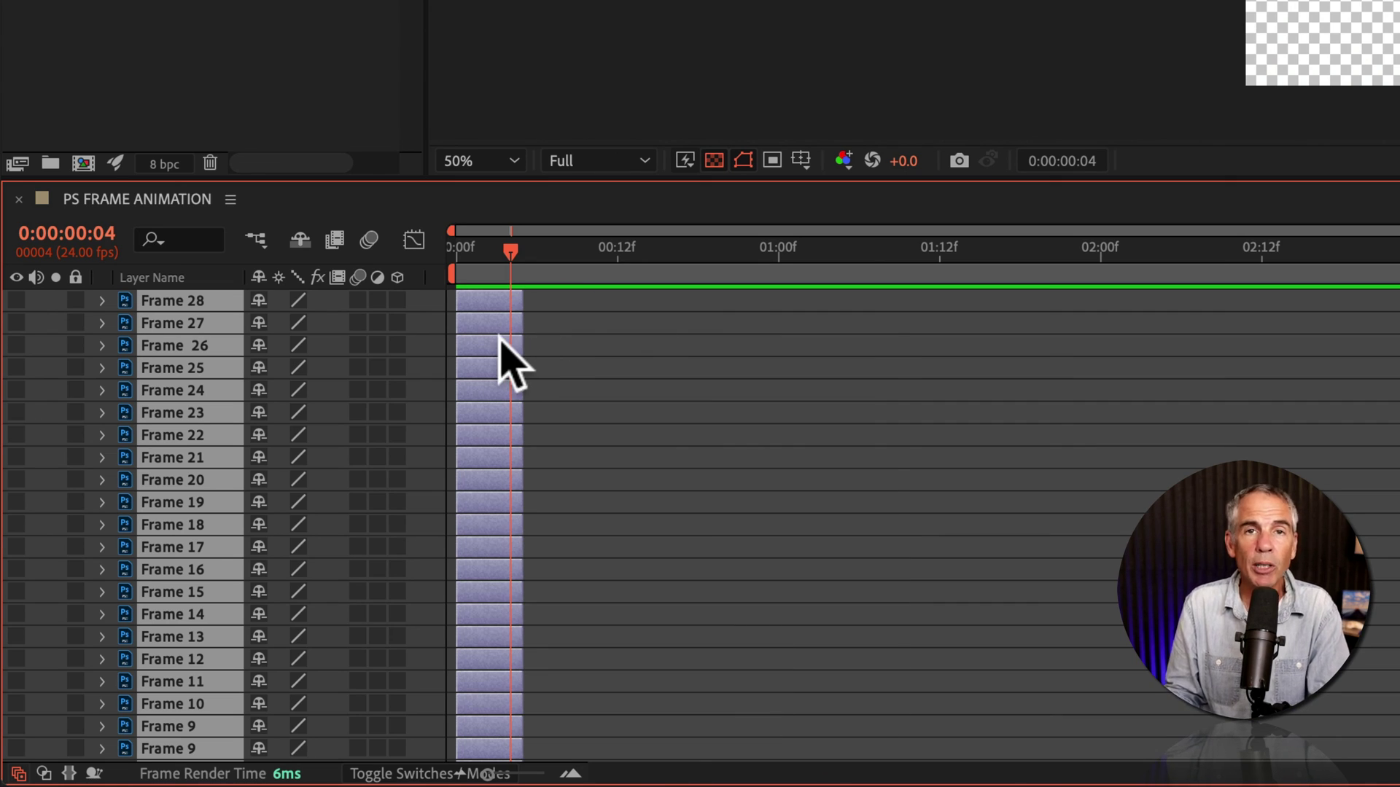
# Sequence the 28 selected Frame layers end to end with Keyframe Assistant, Overlap off.
pyautogui.rightClick(480, 348)
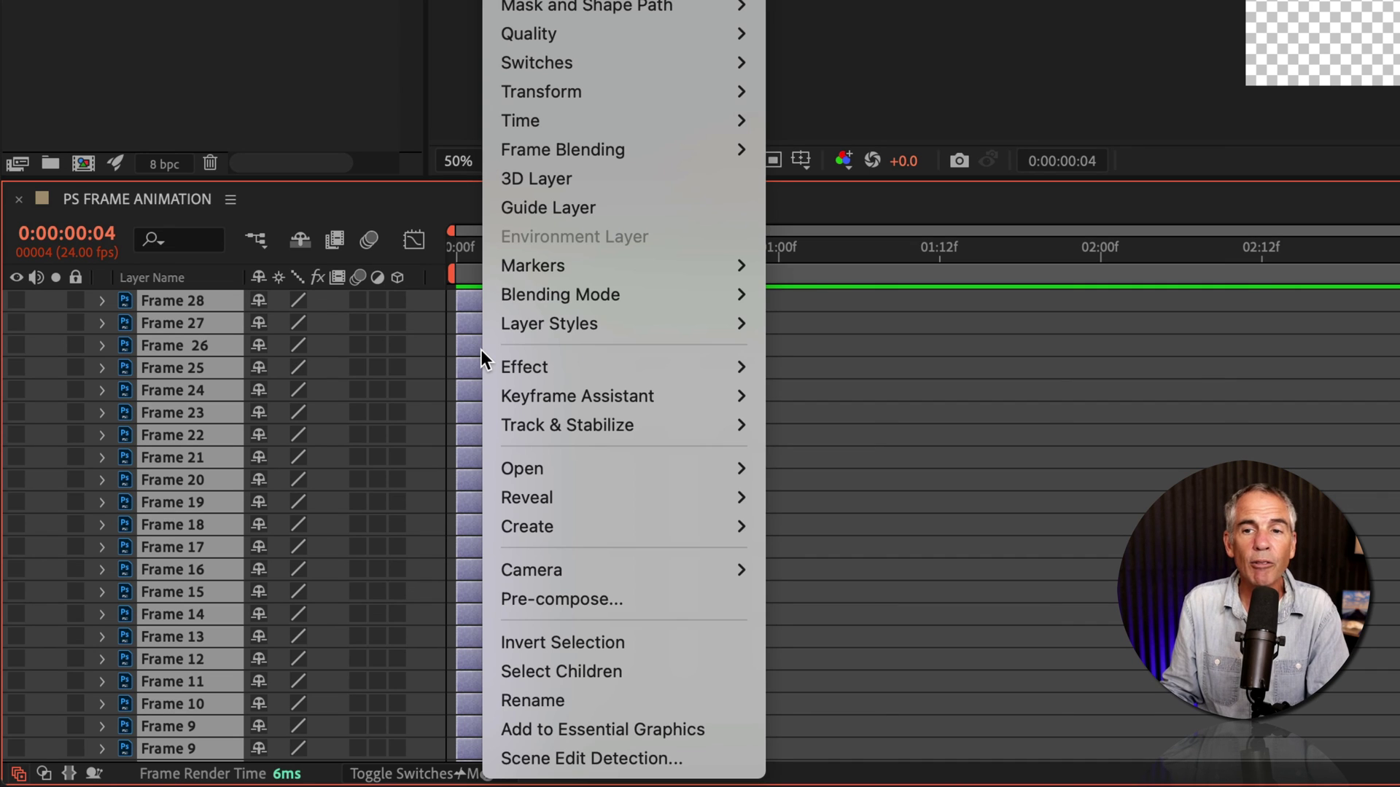
pyautogui.moveTo(508, 394)
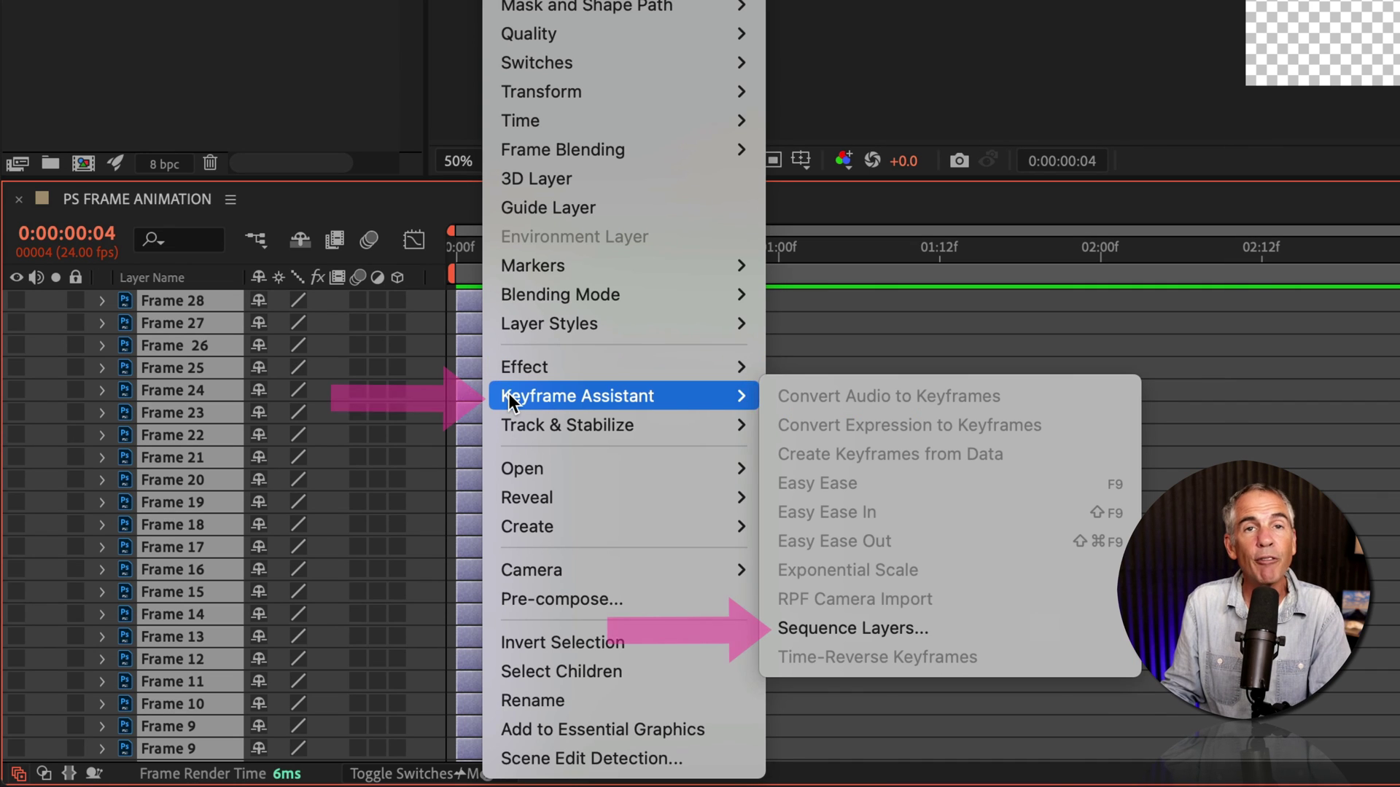
pyautogui.click(1017, 627)
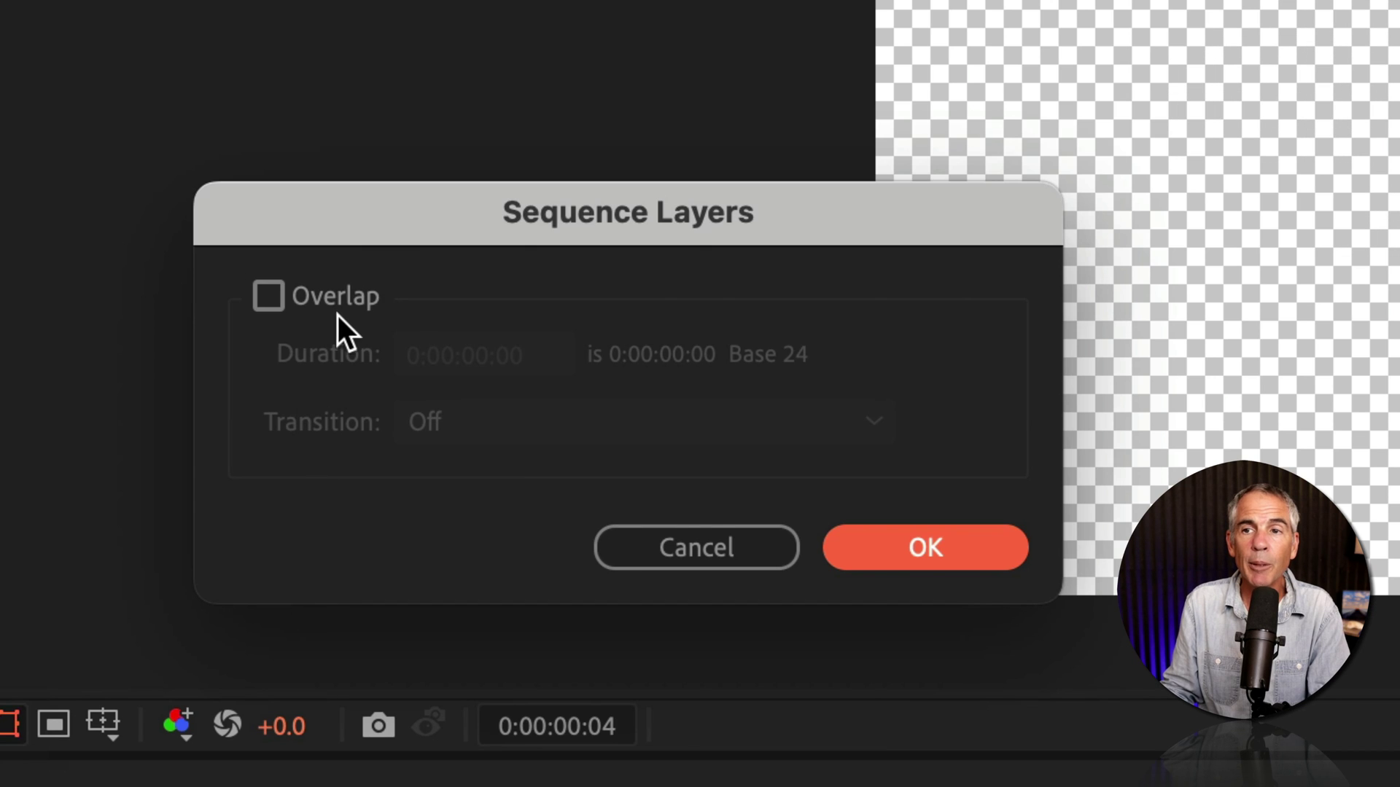
pyautogui.click(927, 549)
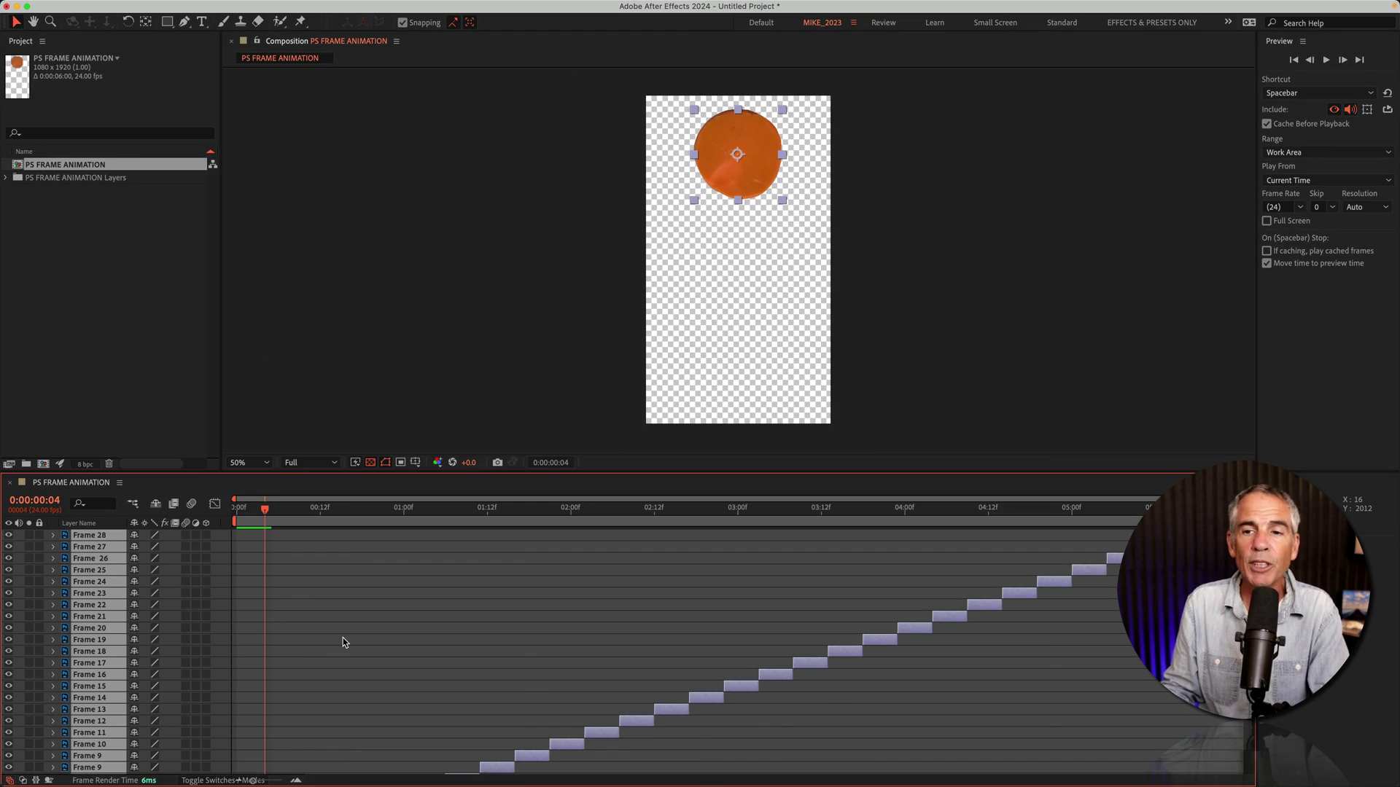
# Preview the PS FRAME ANIMATION composition to watch the orange ball drop.
pyautogui.press('space')
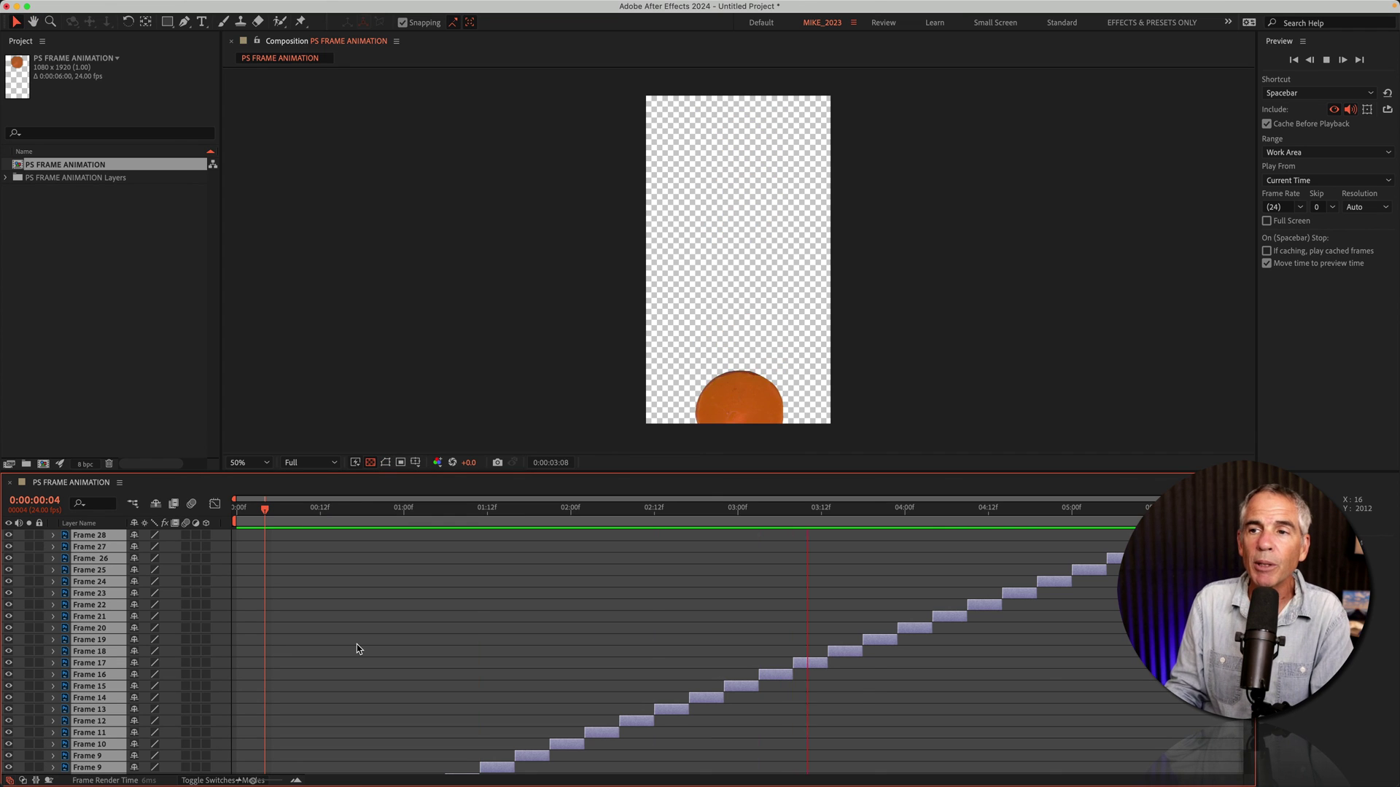